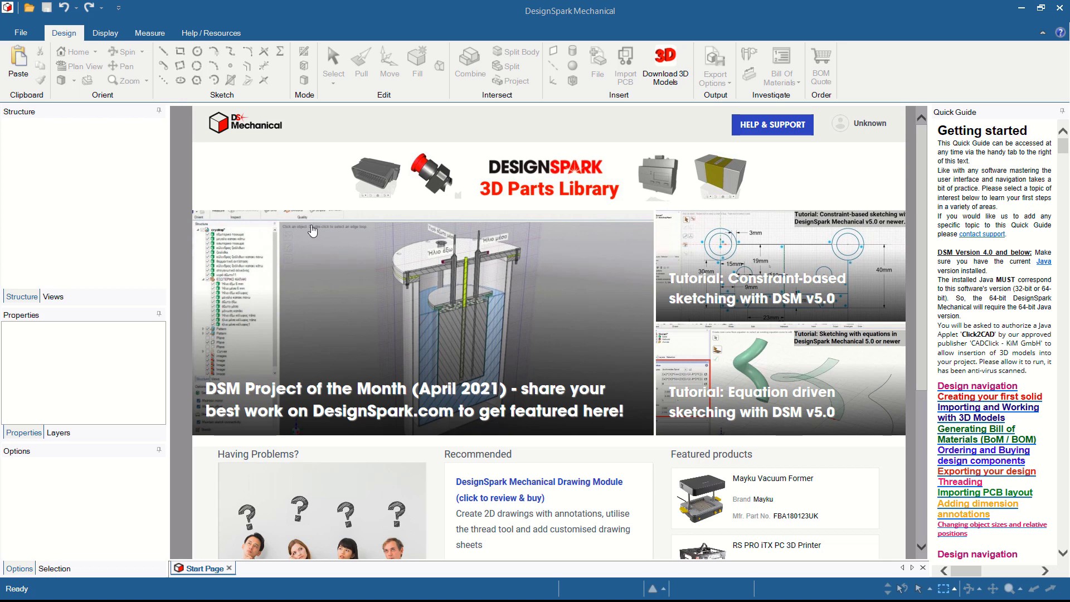
Create a new blank design, Design2.
left_click(22, 33)
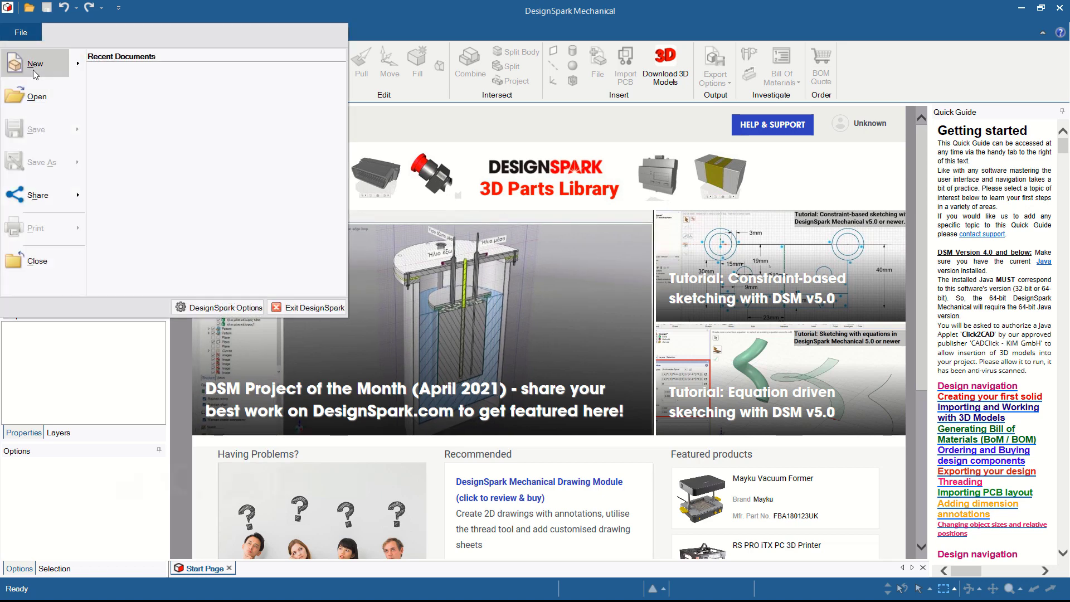
mouse_move(33, 69)
left_click(129, 76)
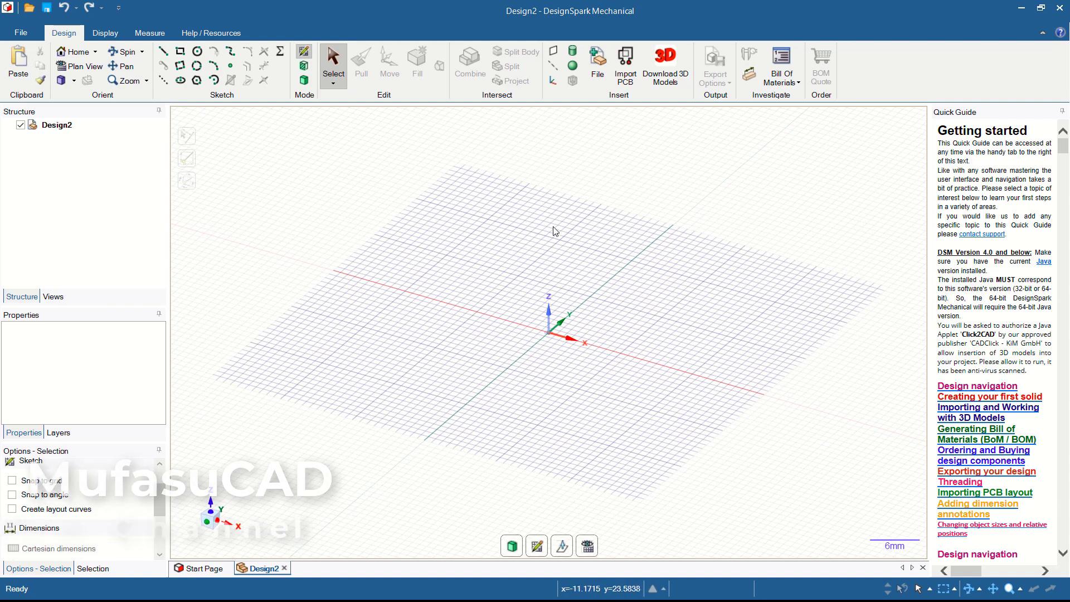
Turn off the sketch grid and view the XY plane head-on in Plan View.
middle_click_drag(568, 229, 565, 315)
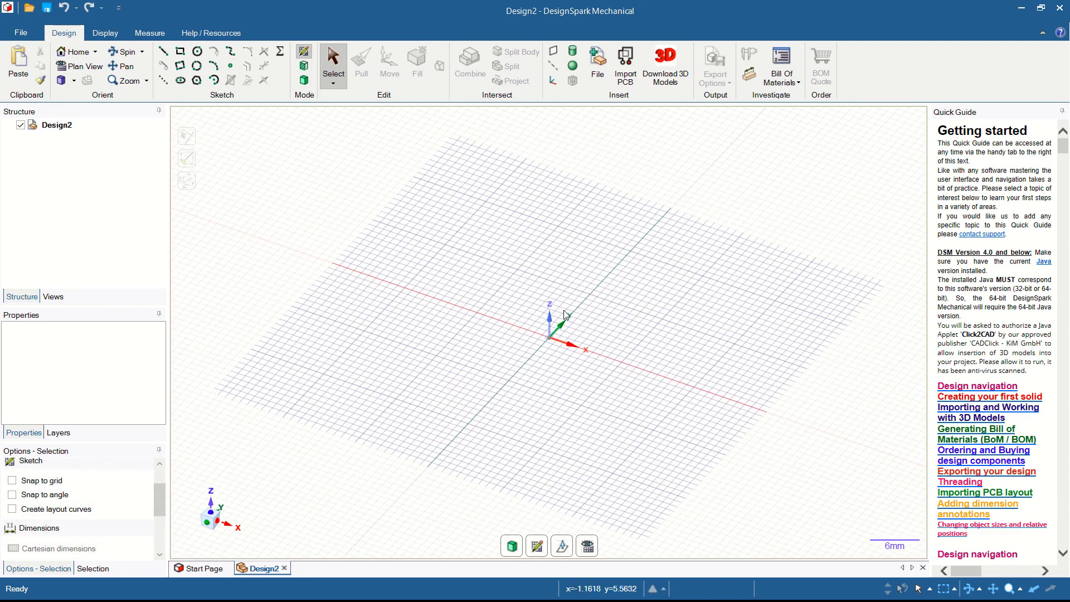
left_click(105, 35)
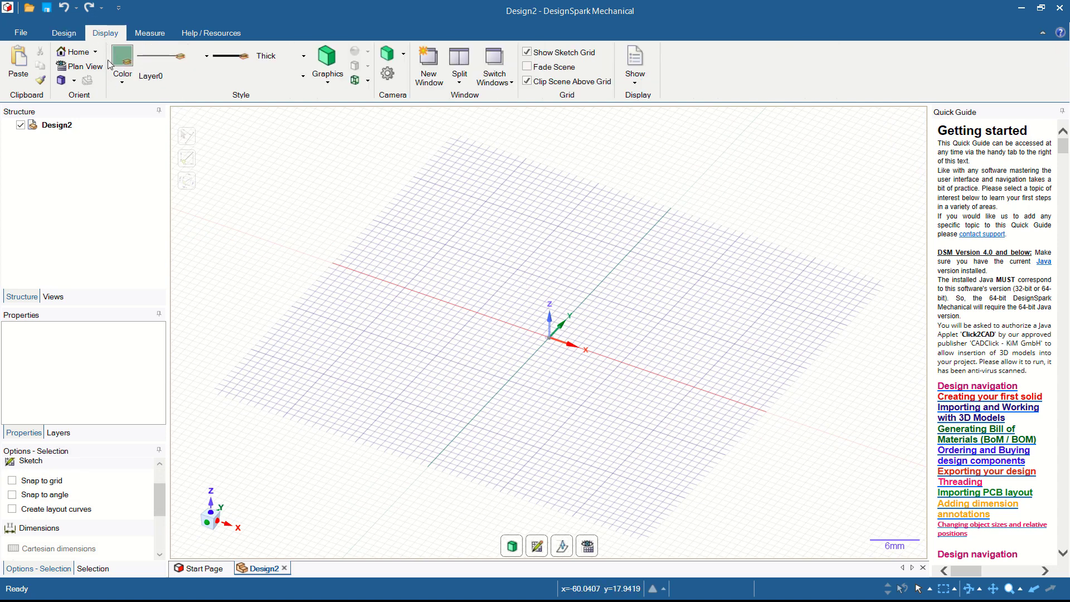
left_click(528, 52)
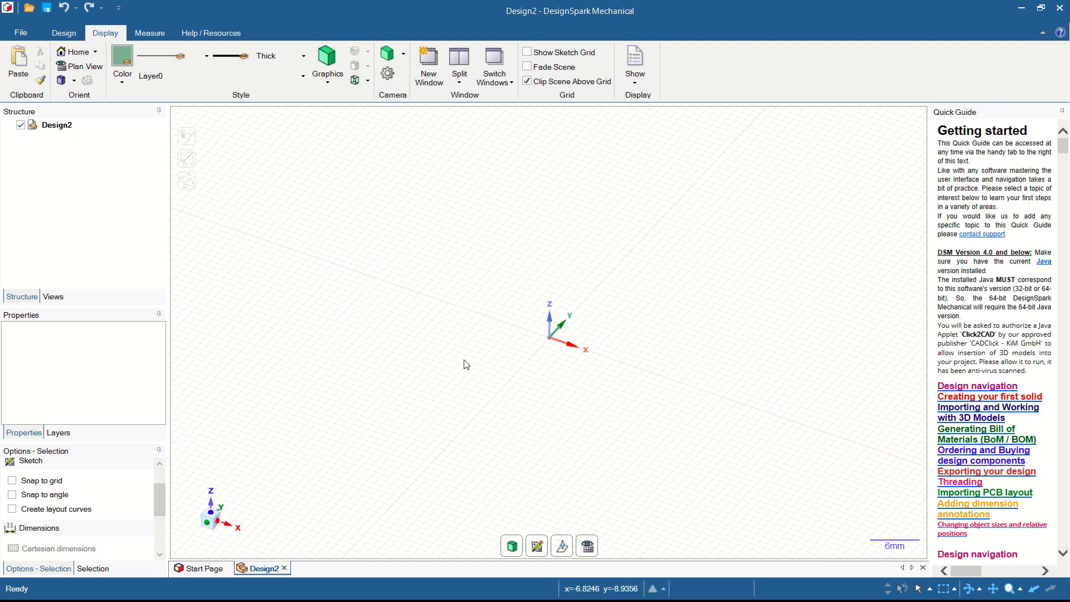
left_click(588, 546)
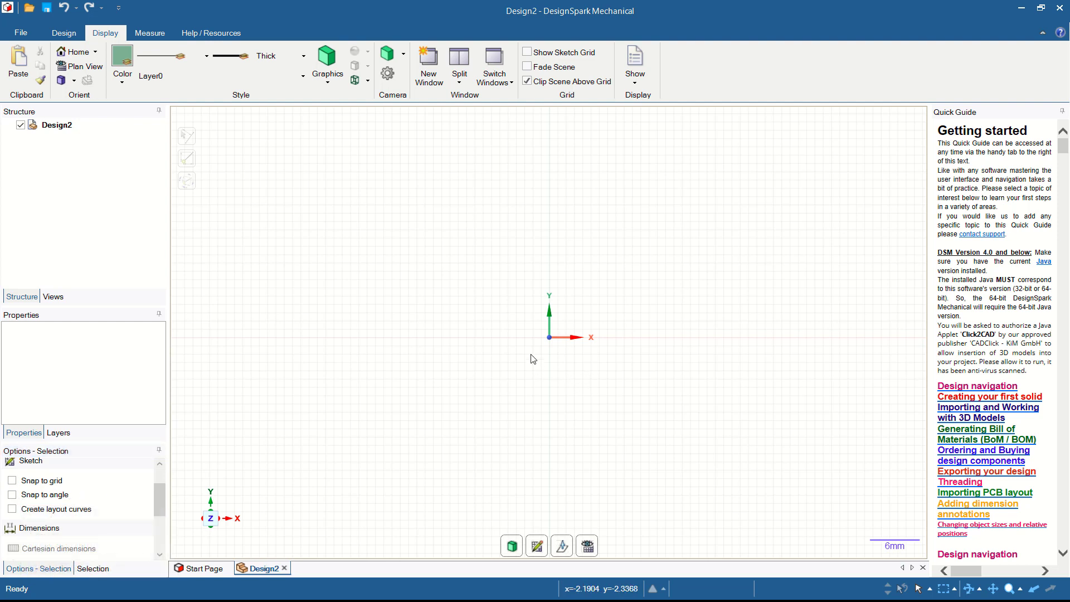
Sketch a 30 mm wide by 15 mm high rectangle near the origin.
left_click(63, 34)
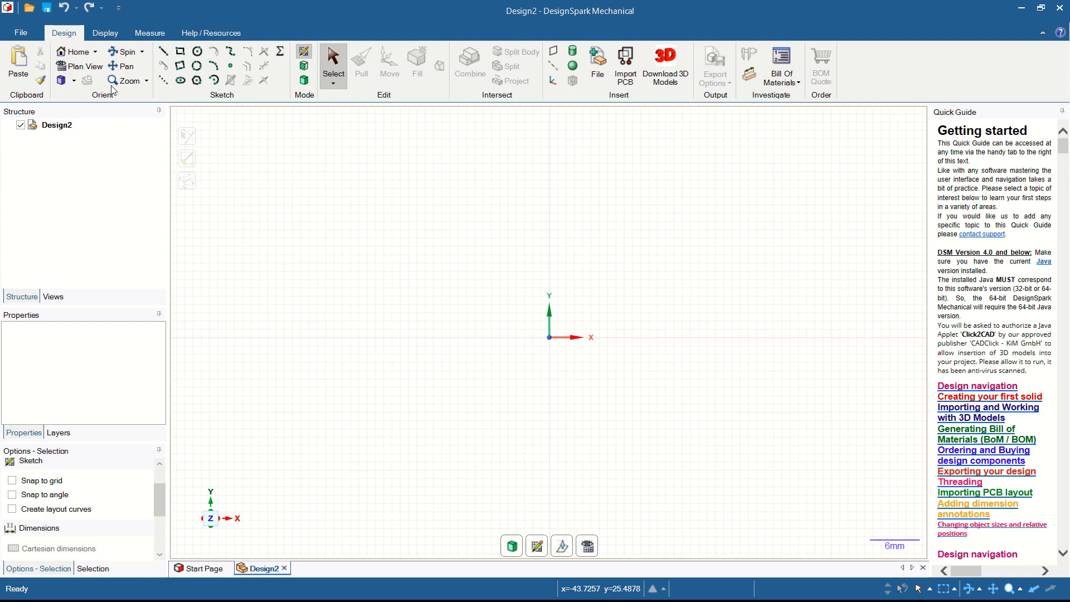
left_click(182, 55)
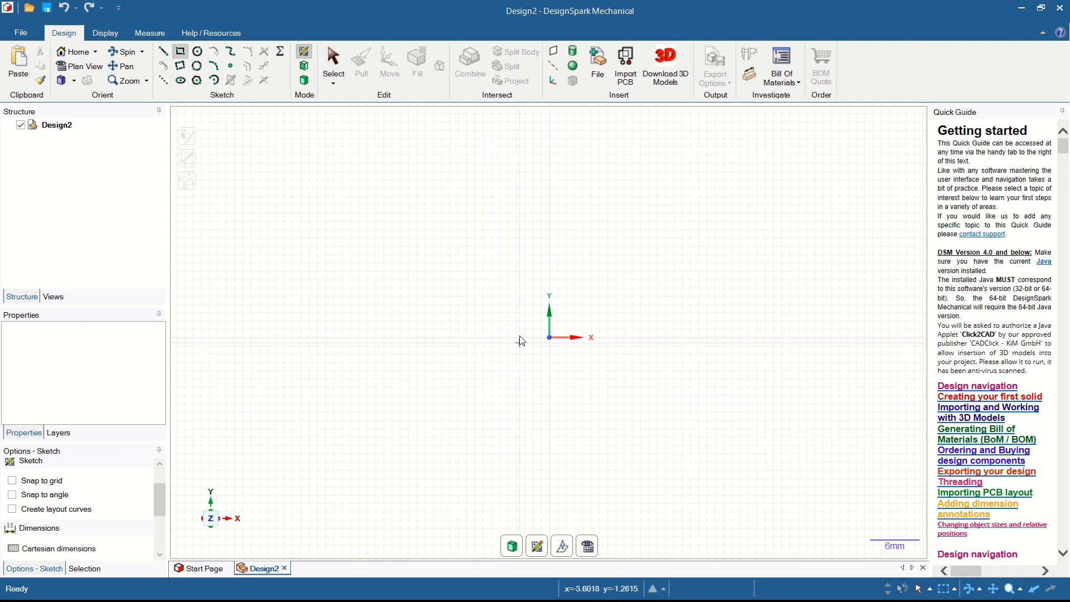
left_click(474, 269)
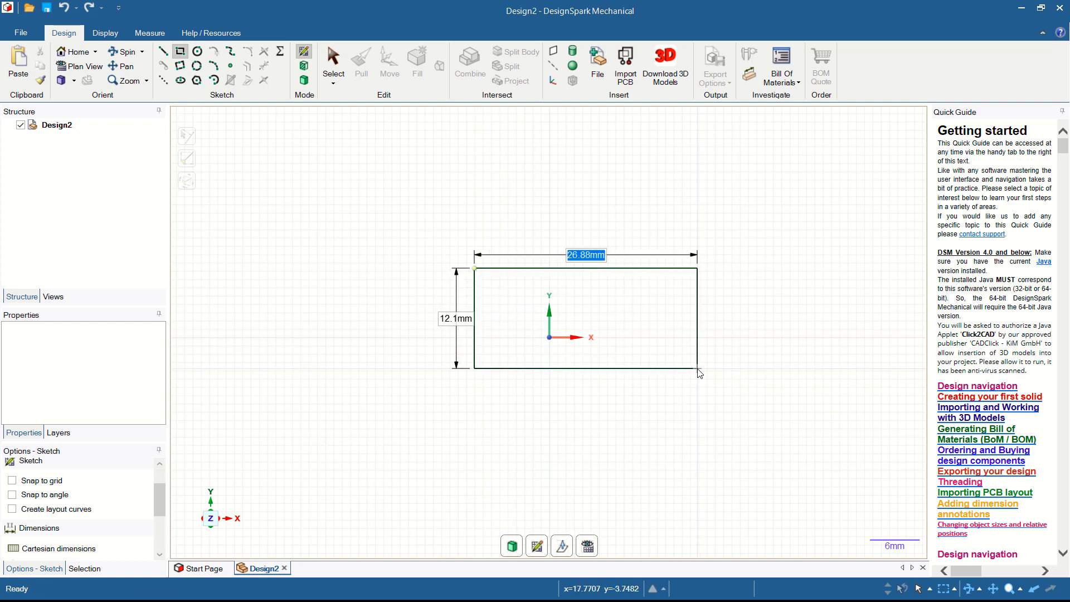
type("30")
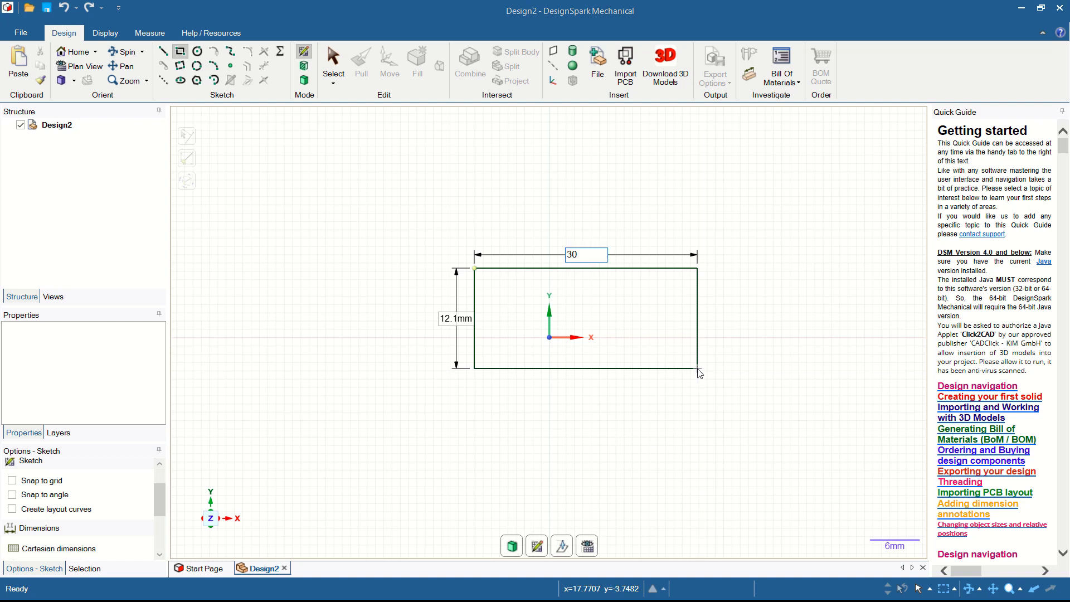
key("Tab")
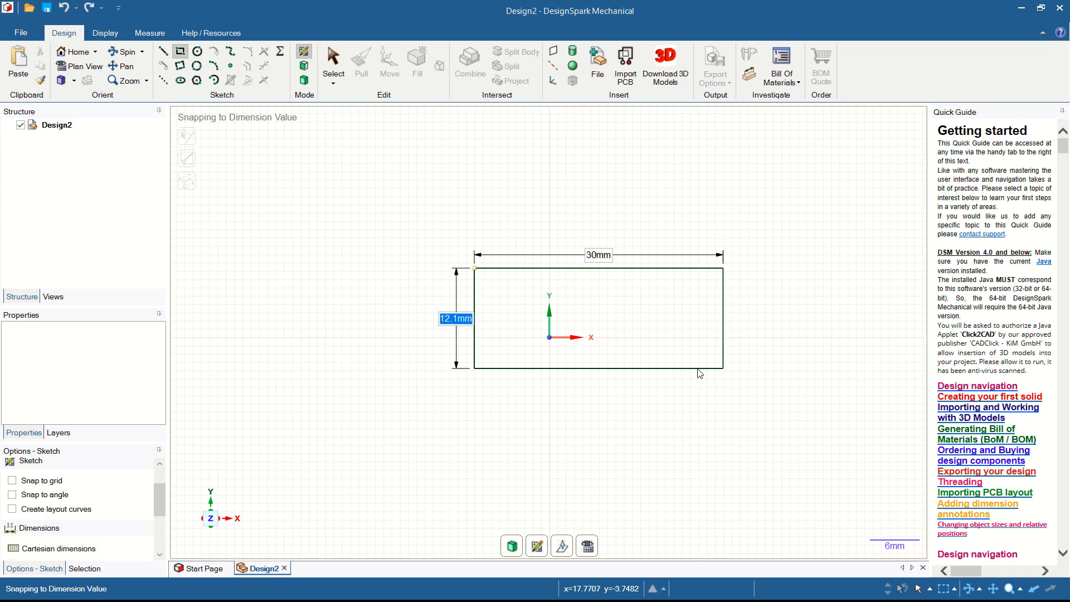
type("15")
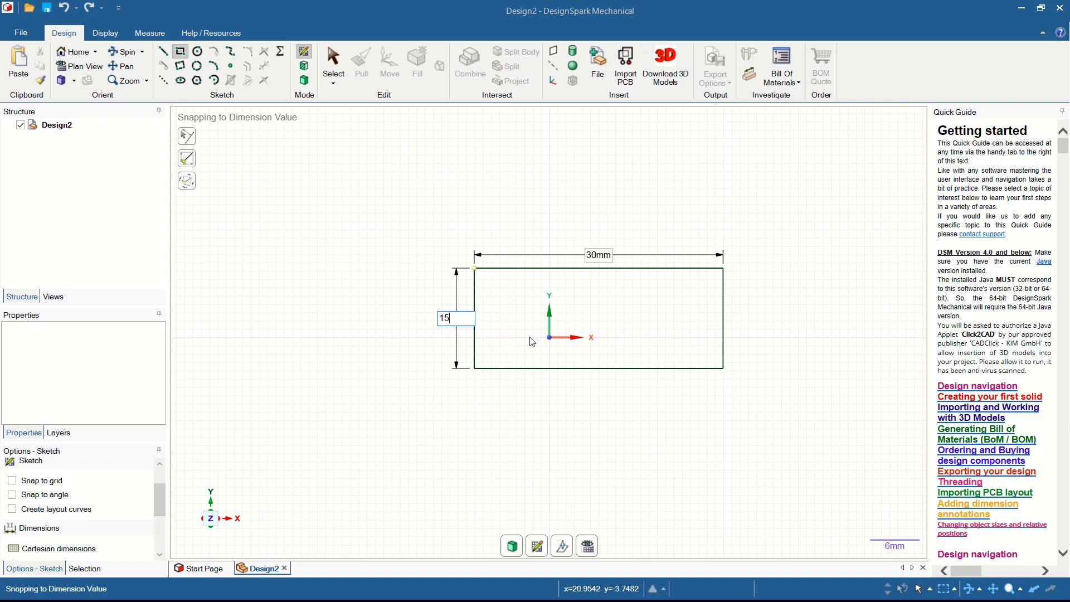
key("Return")
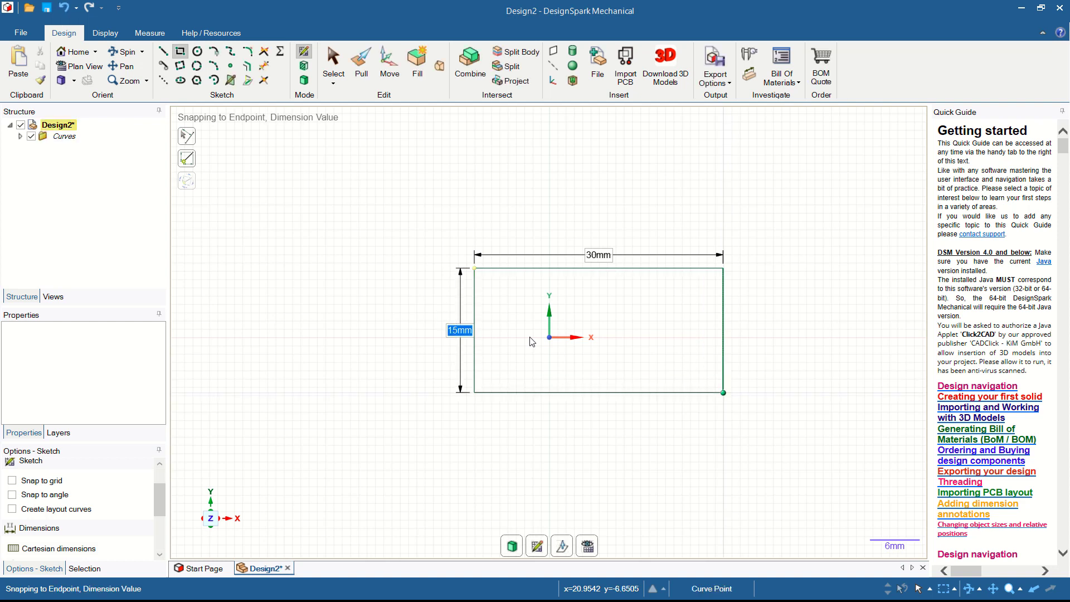
scroll(730, 278, "down", 1)
scroll(730, 278, "up", 2)
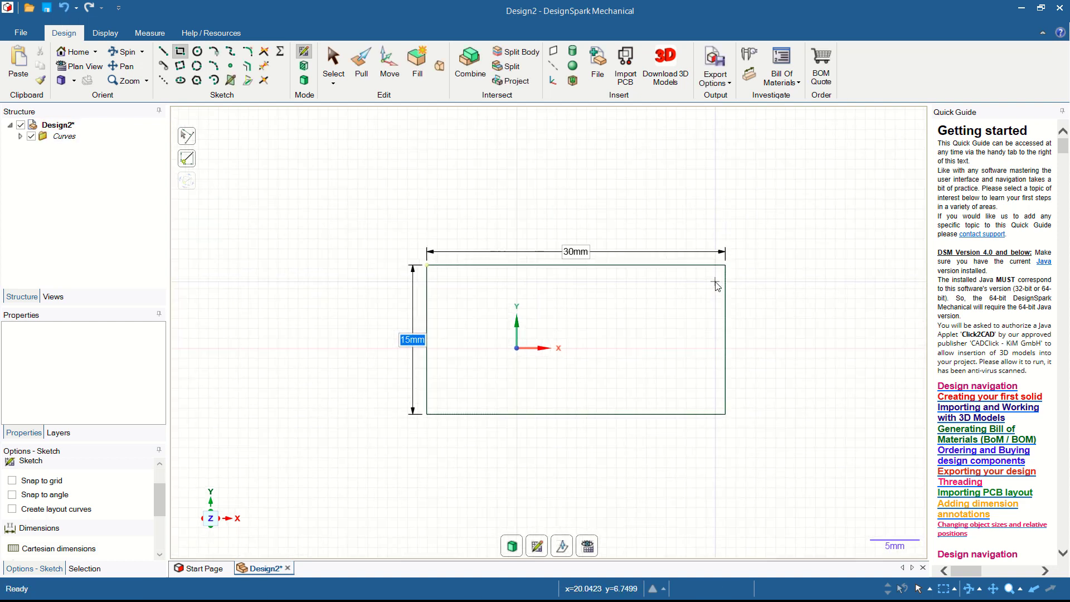
Sketch two 4 mm circles, one 5 mm from the left edge midpoint and one 7 mm further right.
left_click(197, 52)
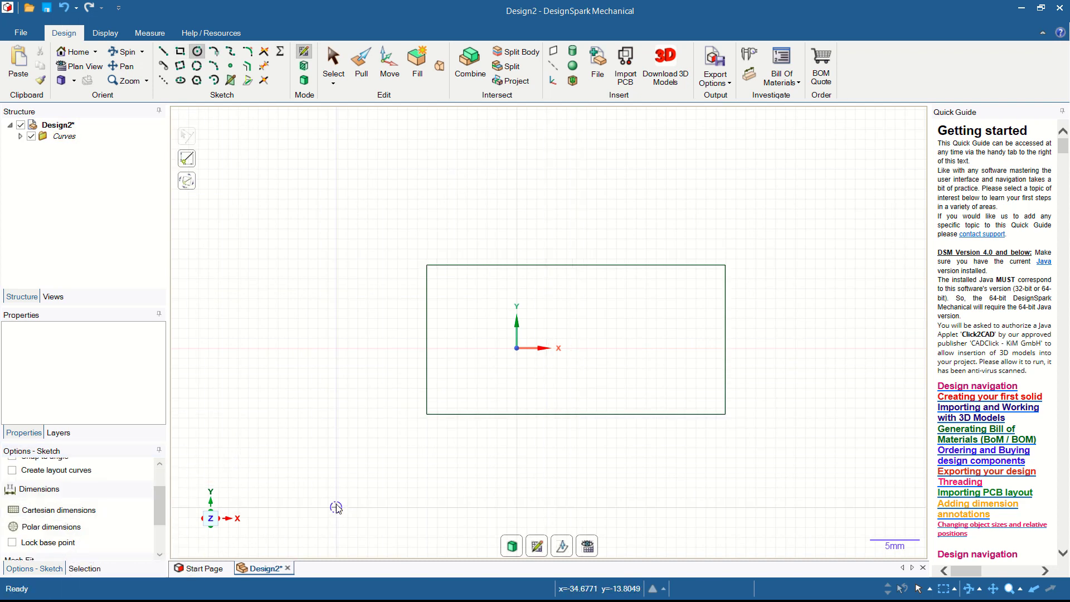
left_click(427, 340)
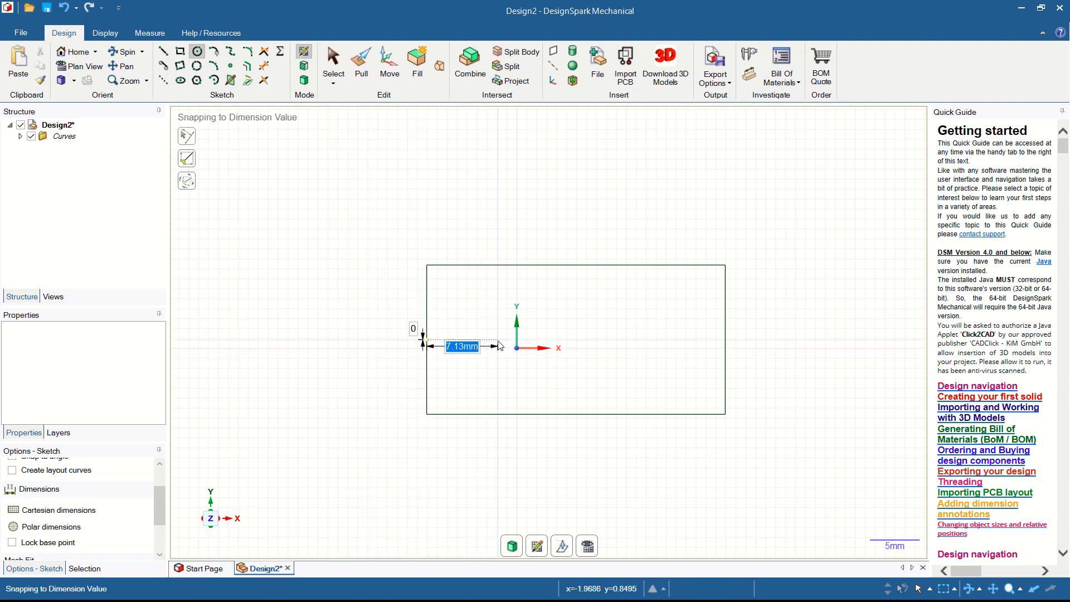
type("5")
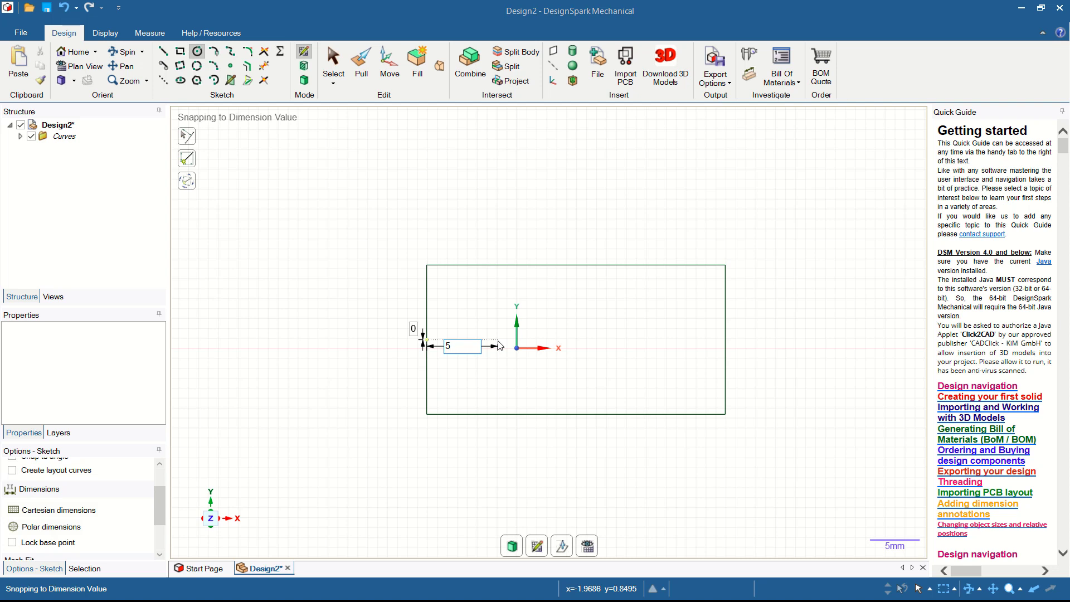
key("Return")
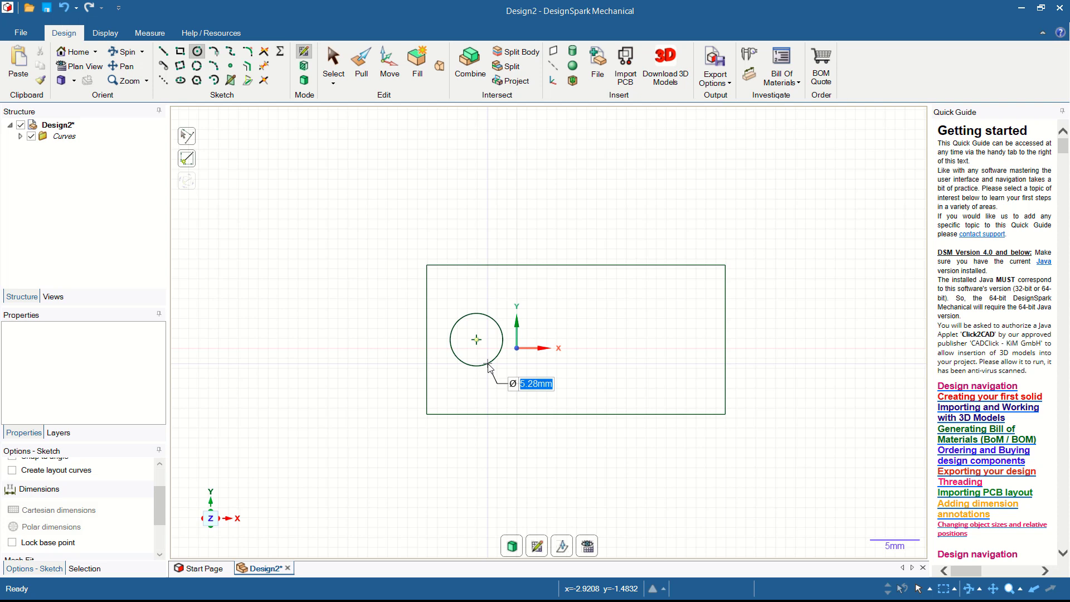
type("4")
key("Return")
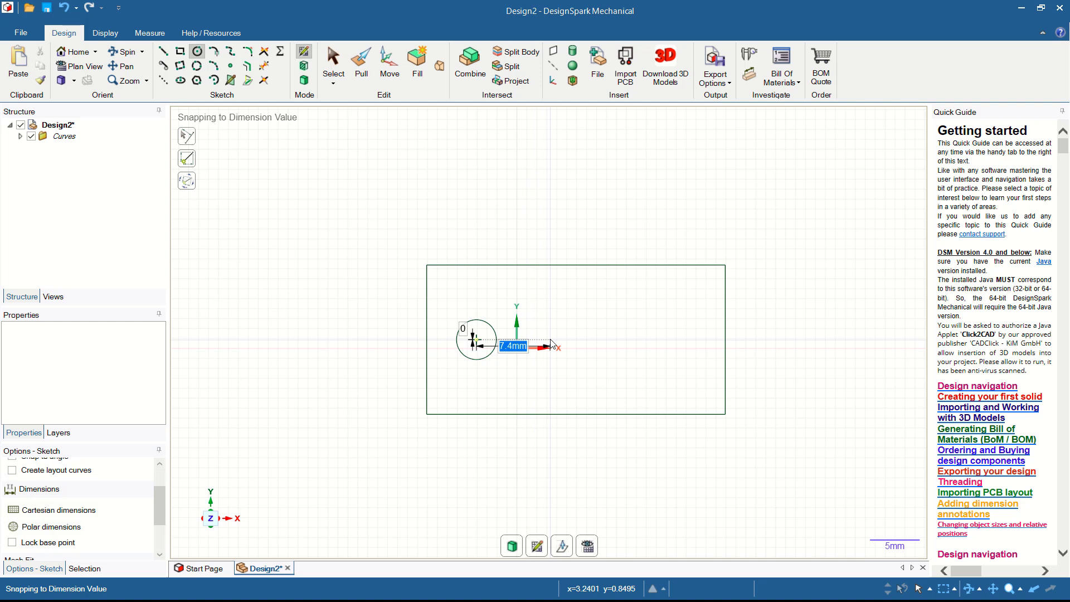
type("7")
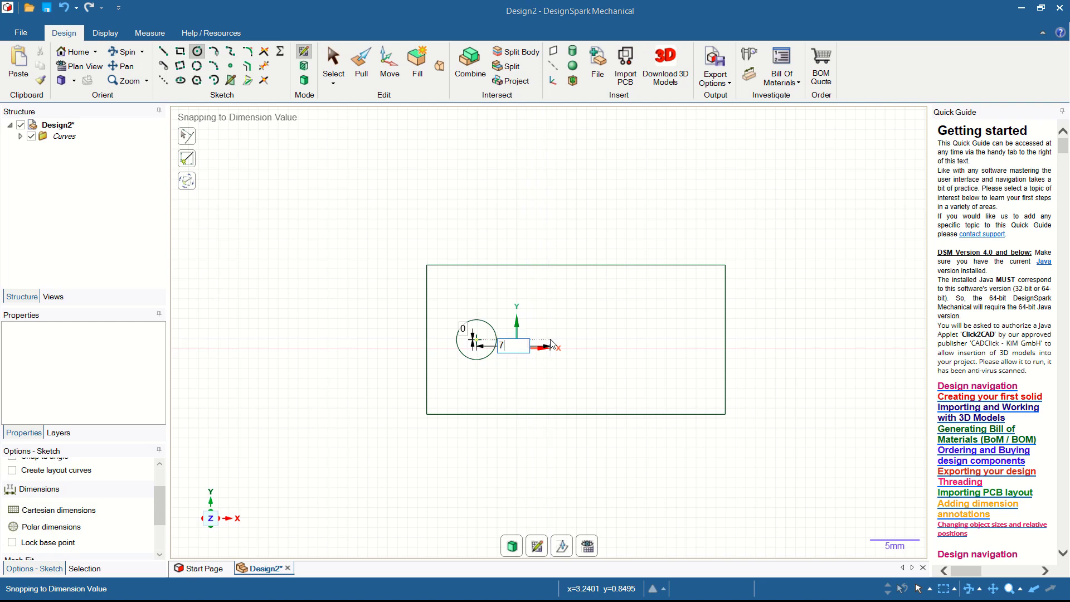
key("Return")
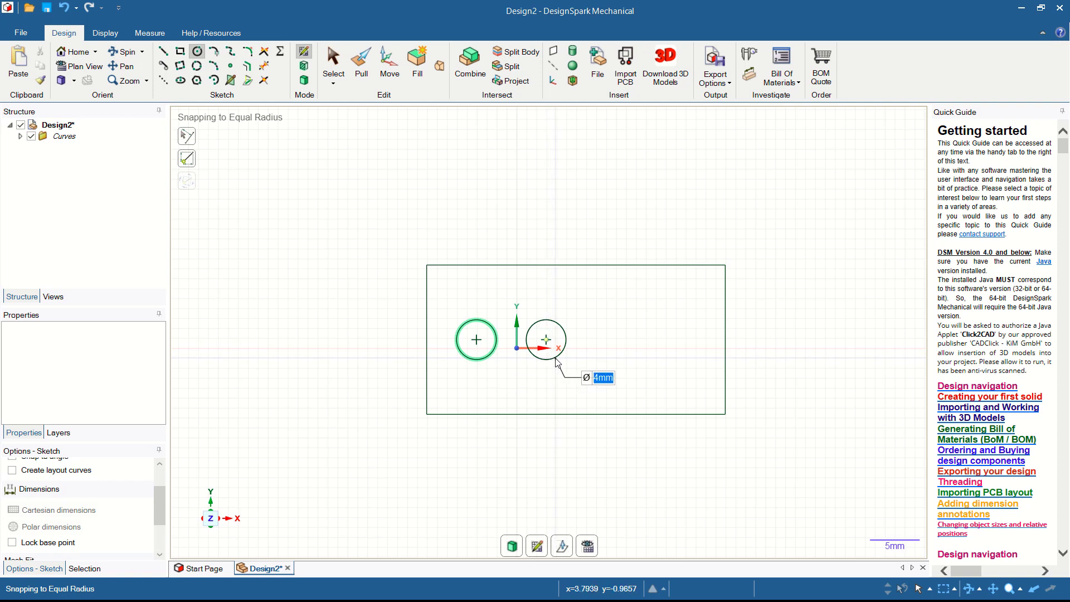
left_click(556, 361)
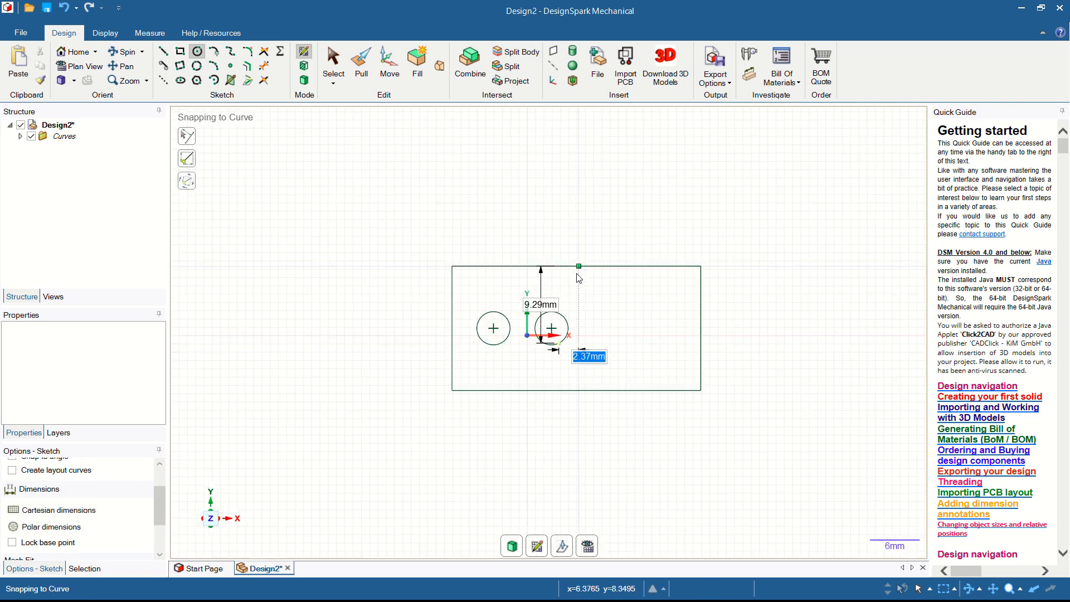
scroll(563, 295, "up", 1)
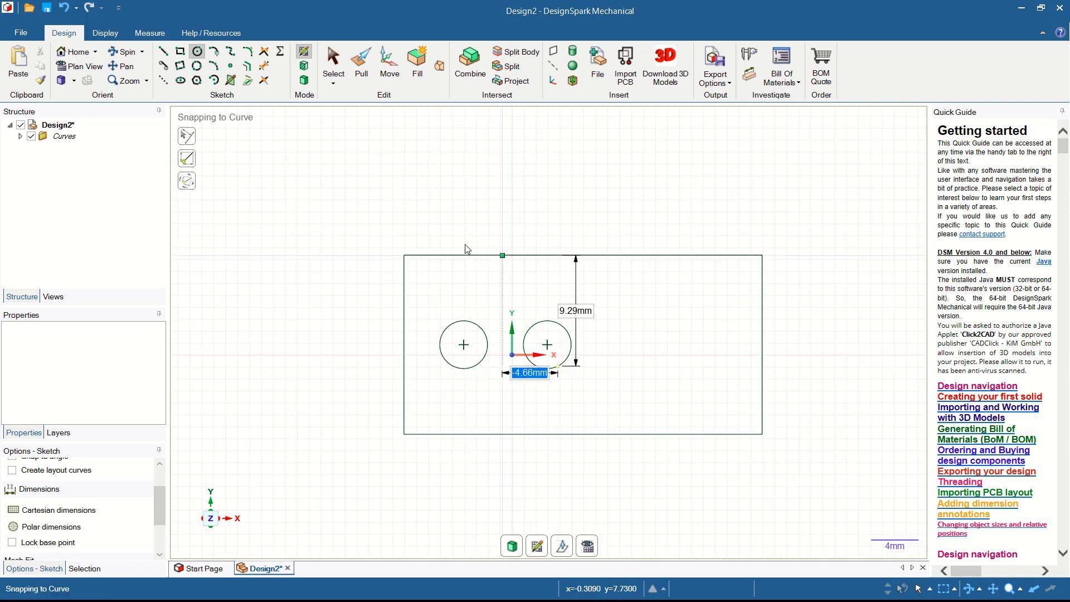
Draw top and bottom tangent lines joining the two circles.
left_click(166, 67)
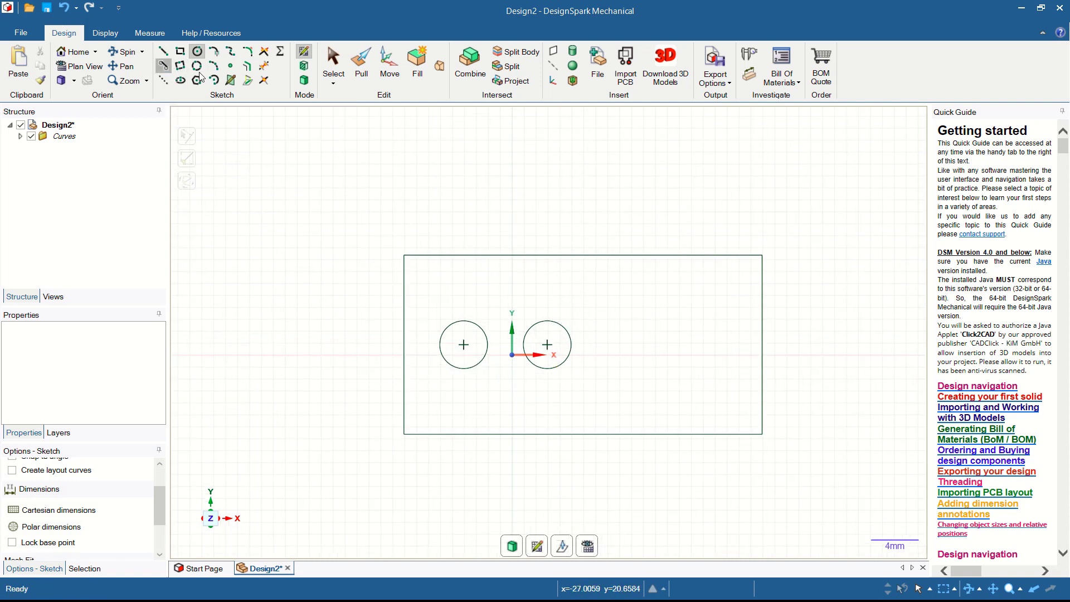
left_click(466, 325)
left_click(551, 322)
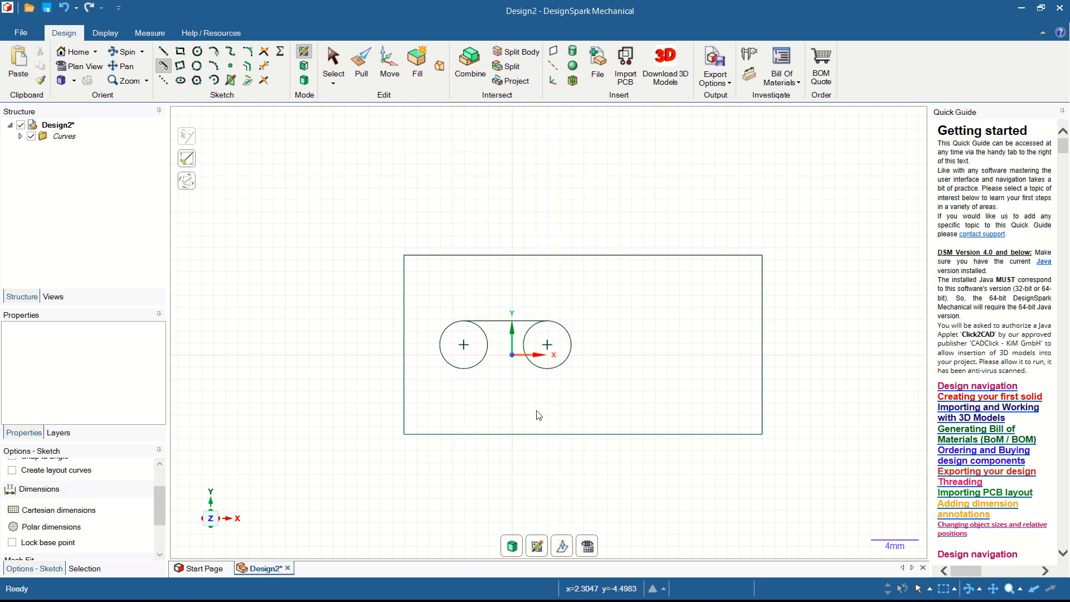
left_click(465, 368)
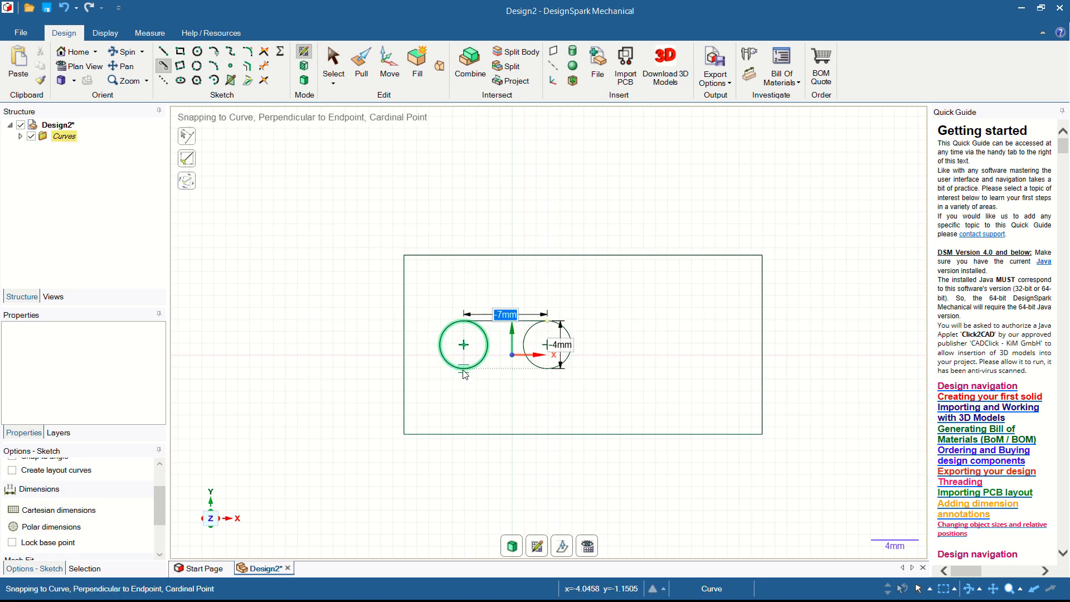
left_click(549, 373)
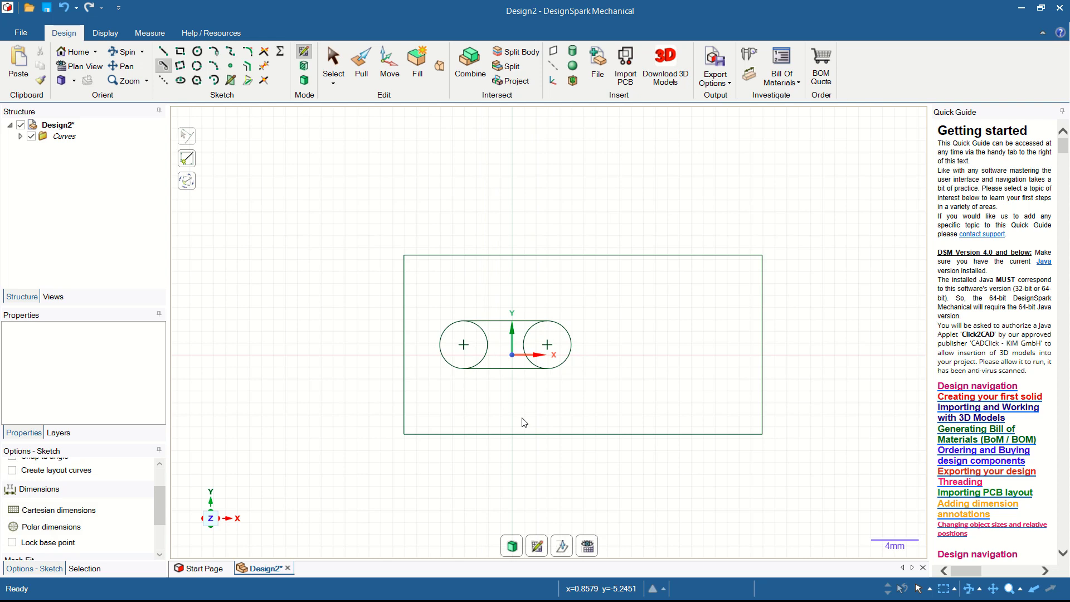
Trim away both circles' inner arcs to leave a slot outline.
left_click(265, 68)
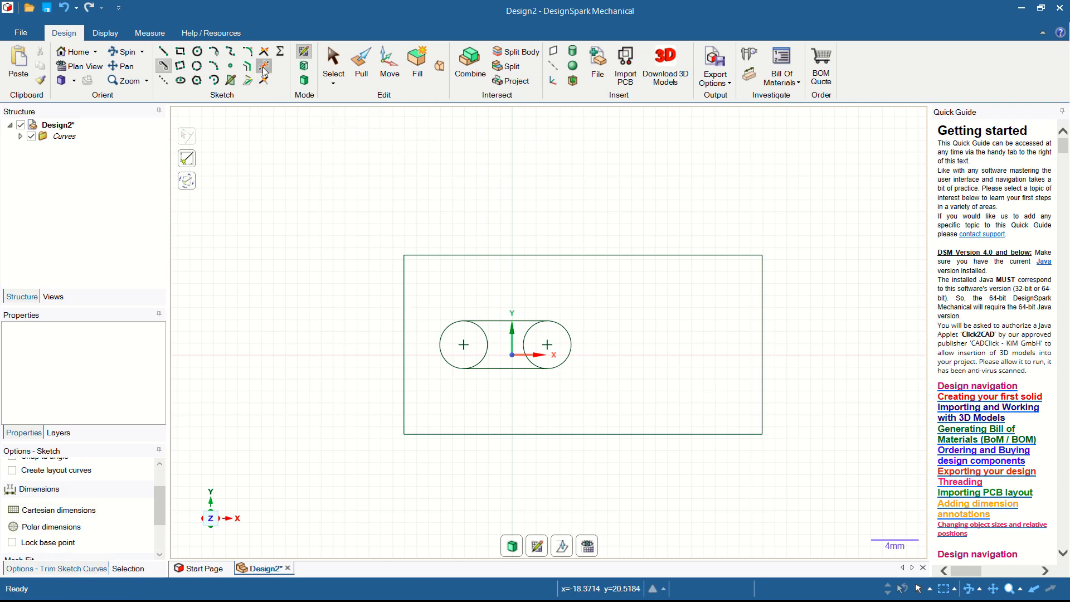
left_click(524, 343)
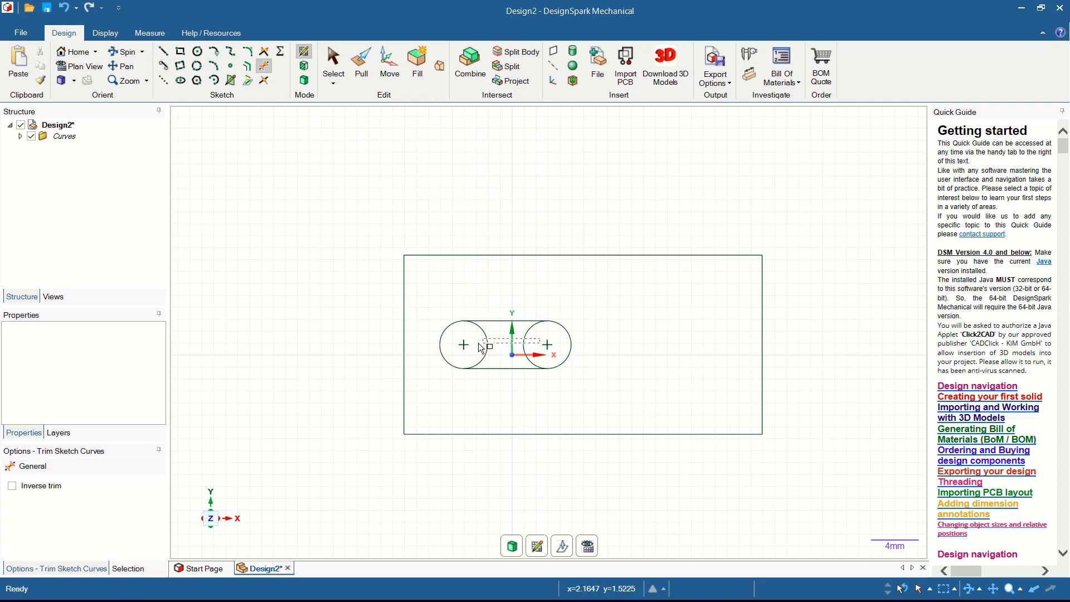
left_click(487, 344)
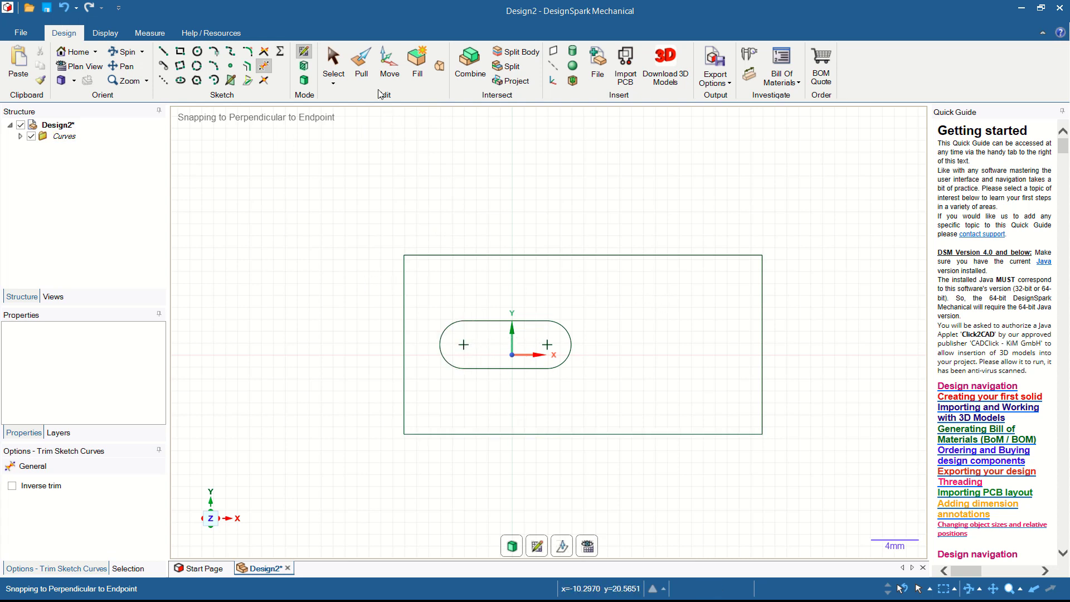
Pull the slotted sketch face up 3 mm into a solid plate.
left_click(368, 63)
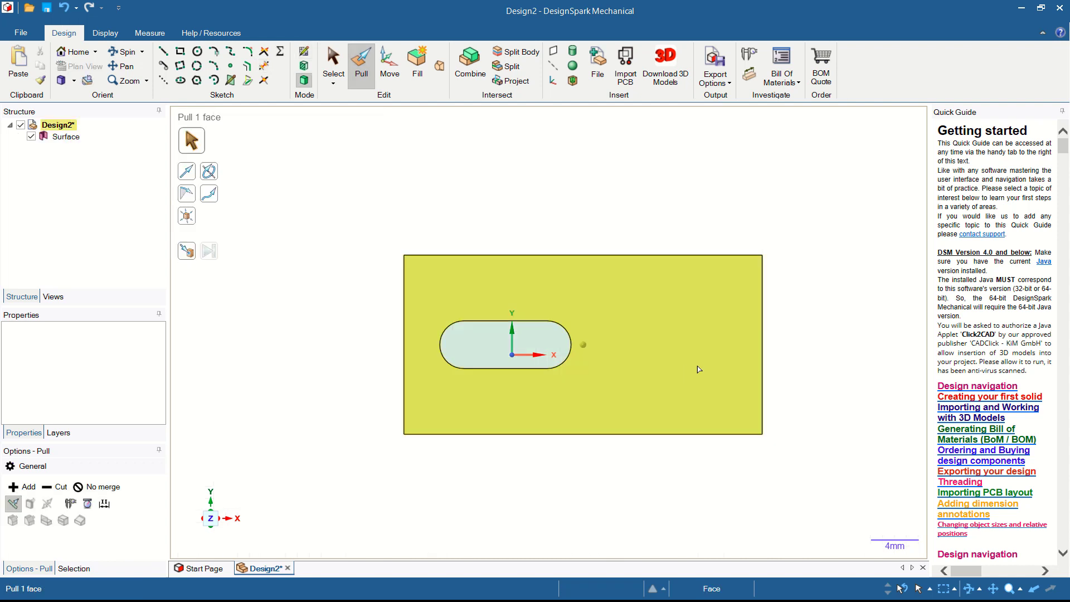
middle_click_drag(670, 356, 691, 348)
left_click(679, 397)
left_click_drag(680, 393, 683, 355)
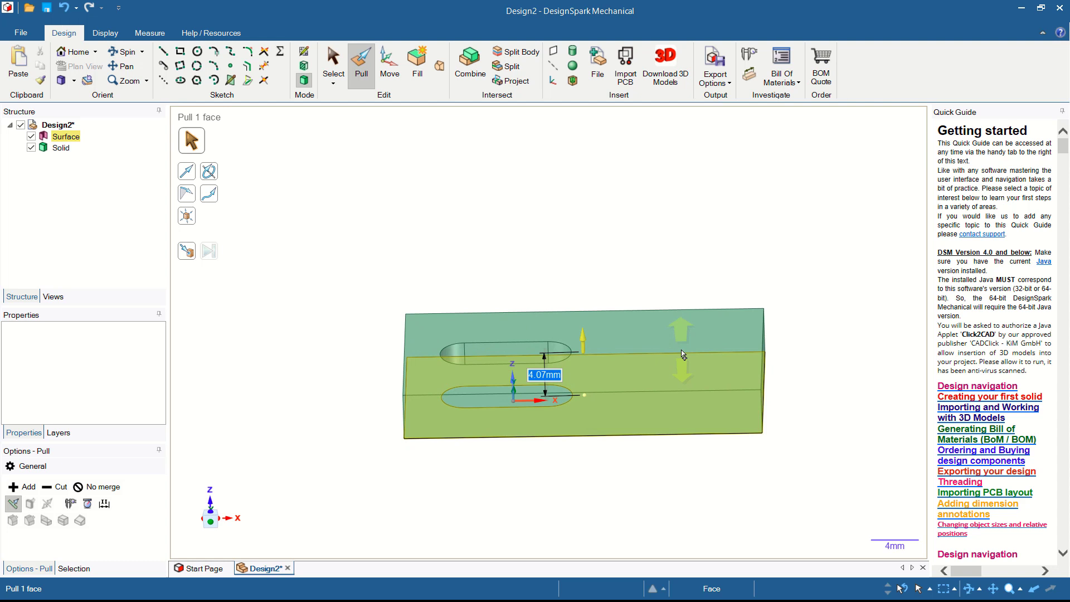
type("3")
key("Return")
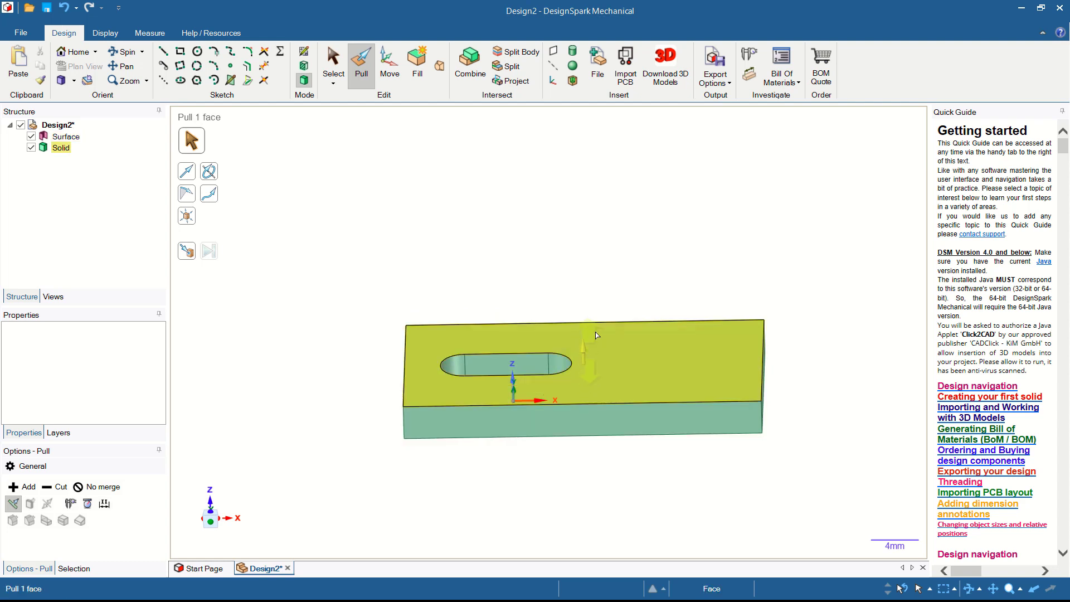
middle_click_drag(624, 255, 687, 286)
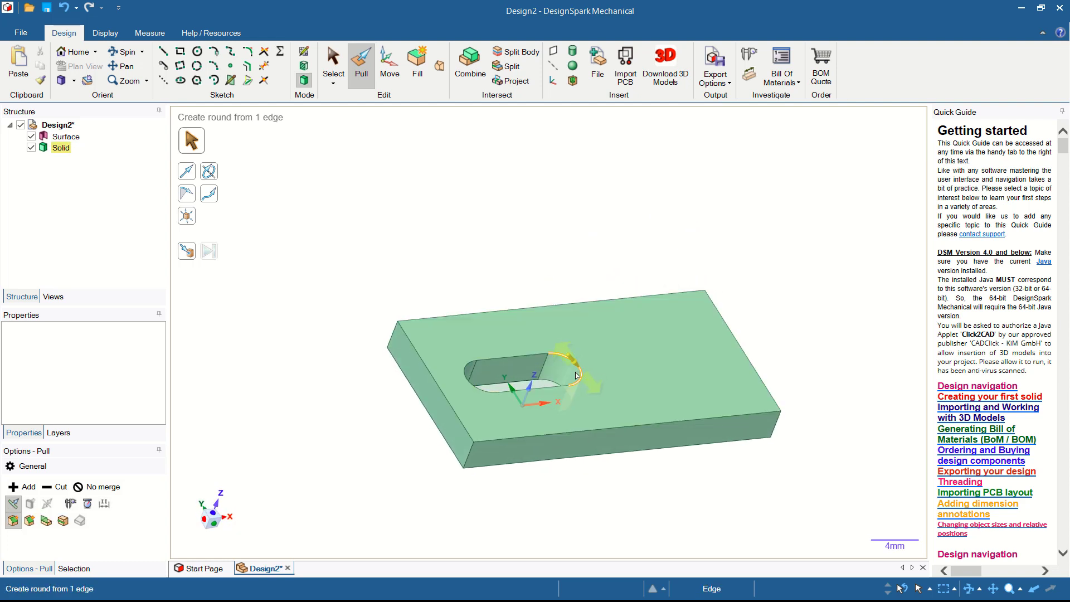
Round the plate's front-left and back-left corner edges with a 3 mm radius.
left_click(471, 455)
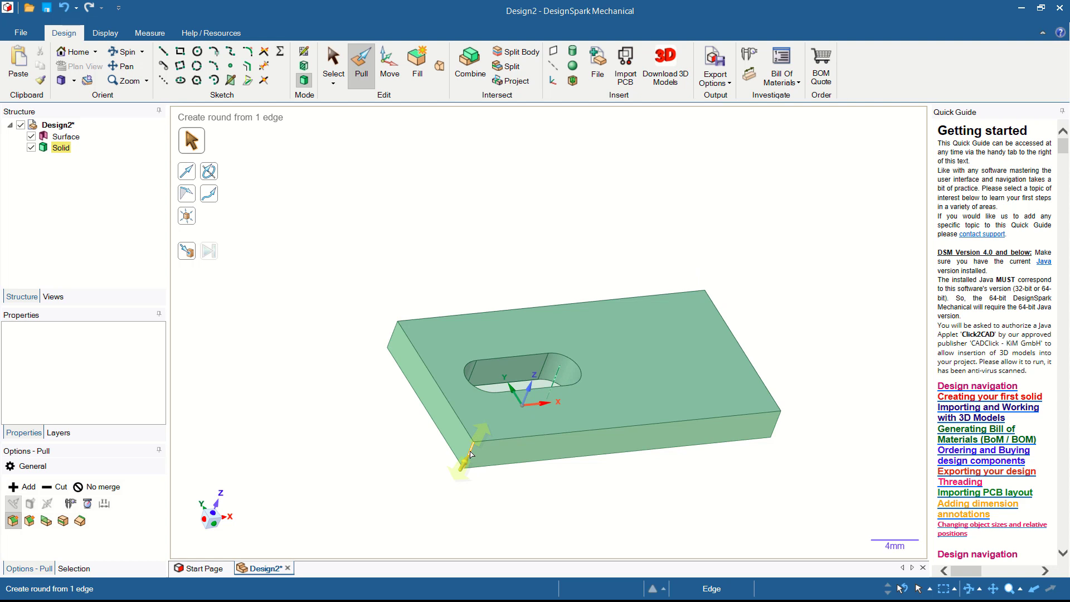
left_click(392, 336, "ctrl")
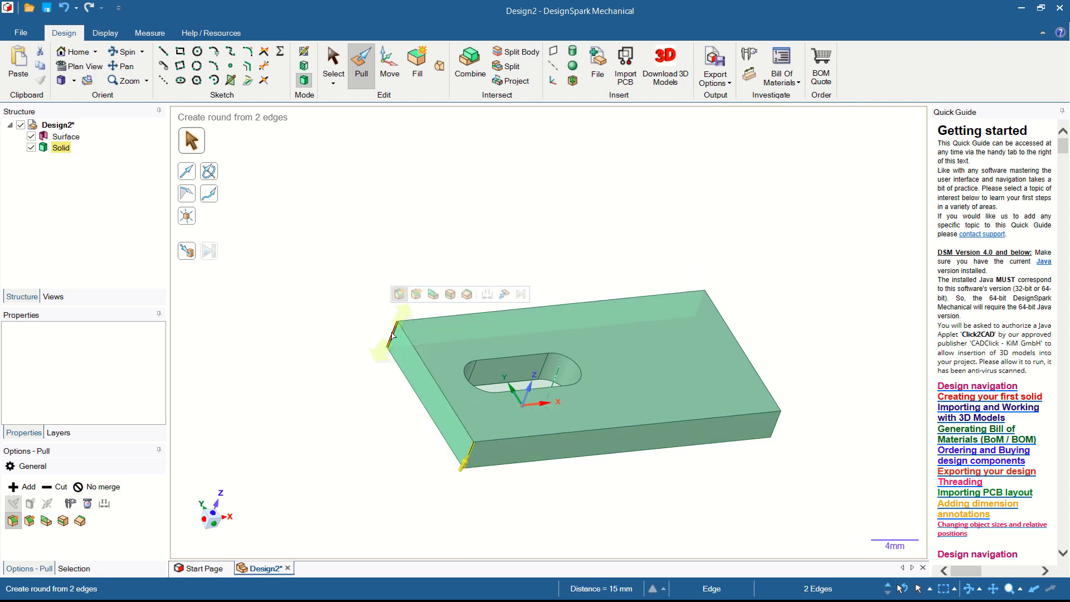
left_click_drag(393, 333, 501, 318)
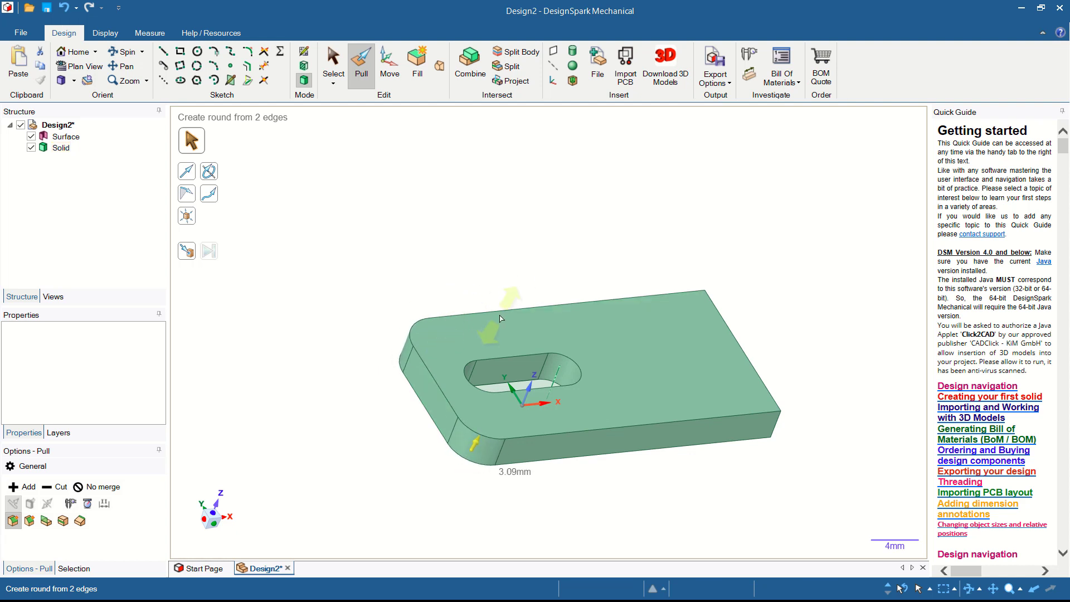
type("3")
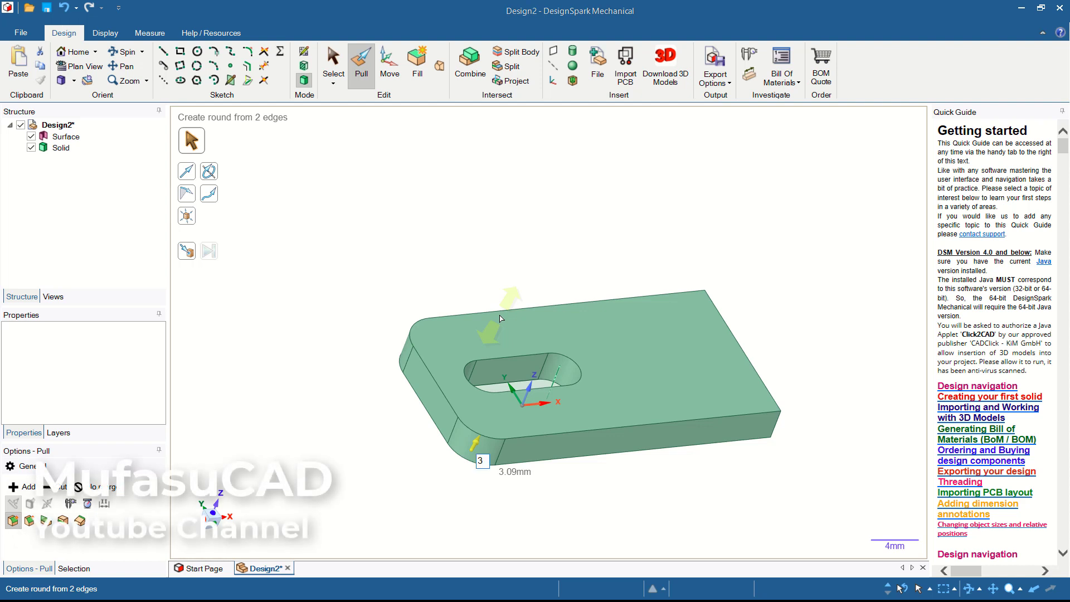
key("Return")
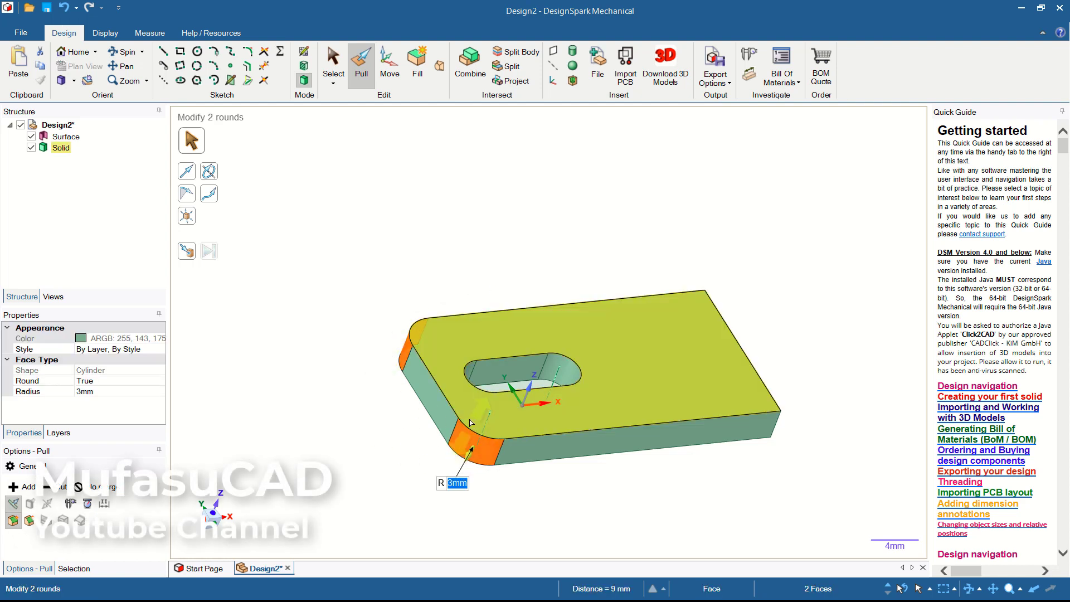
mouse_move(492, 453)
middle_mouse_down()
mouse_move(636, 506)
mouse_move(641, 488)
middle_mouse_up()
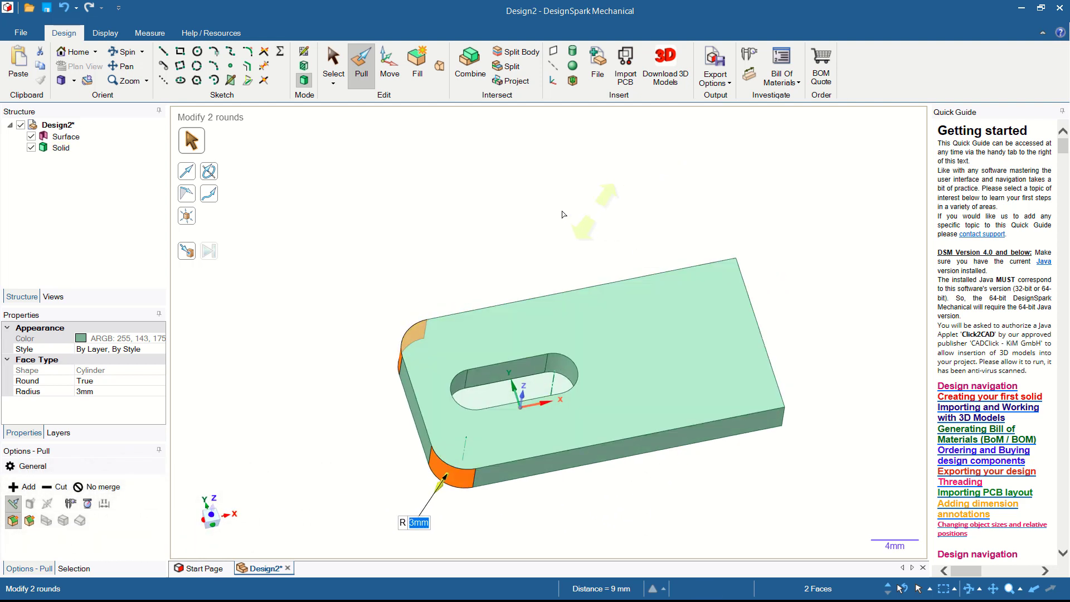
left_click(180, 52)
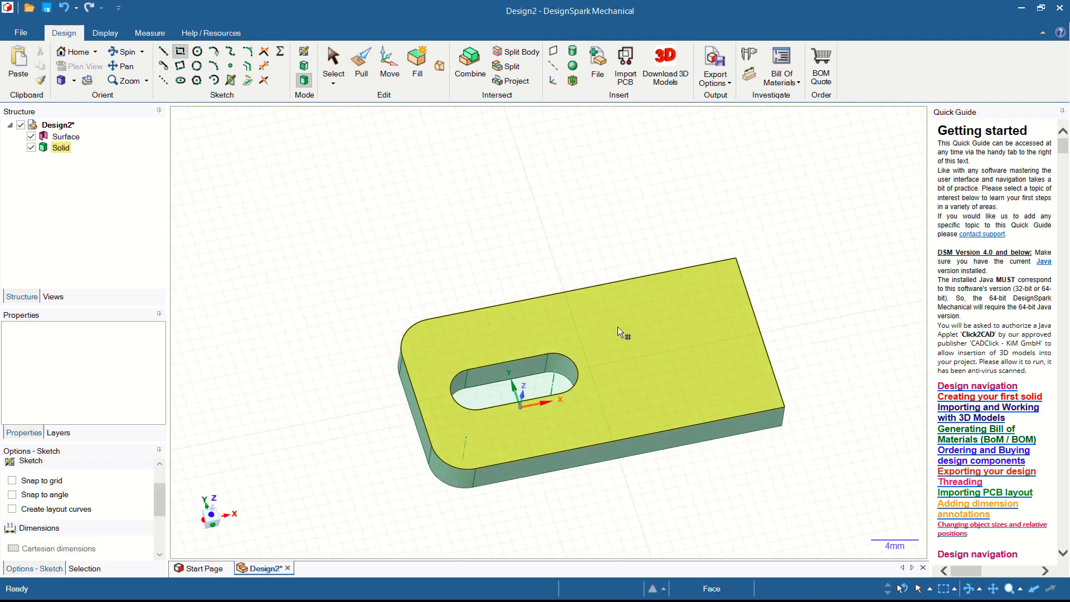
Sketch a 15 × 3 mm rectangle from the top face's back-right corner.
left_click(636, 333)
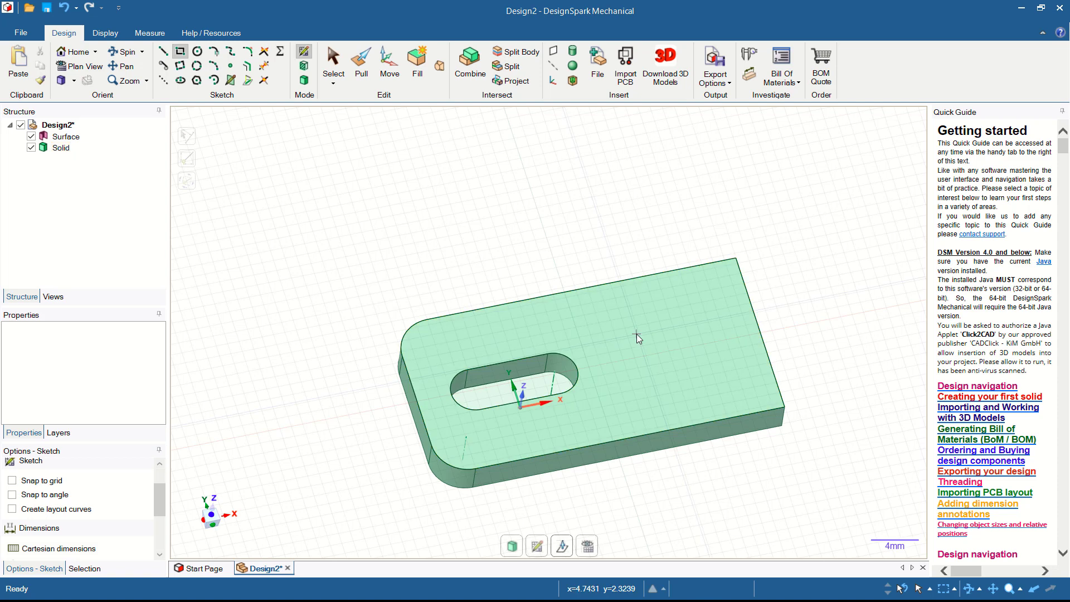
left_click(737, 261)
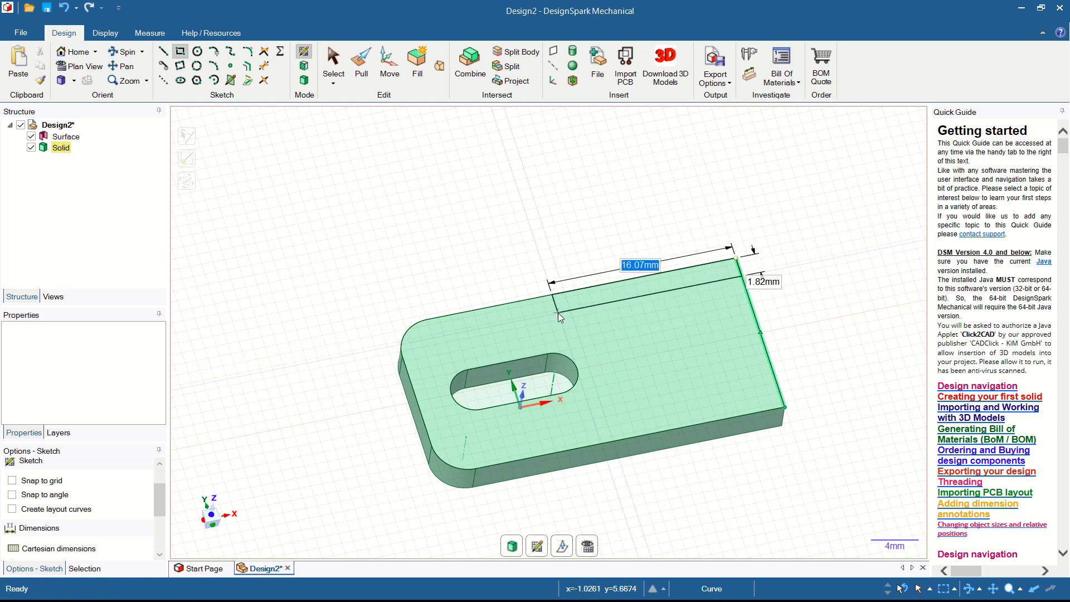
type("15")
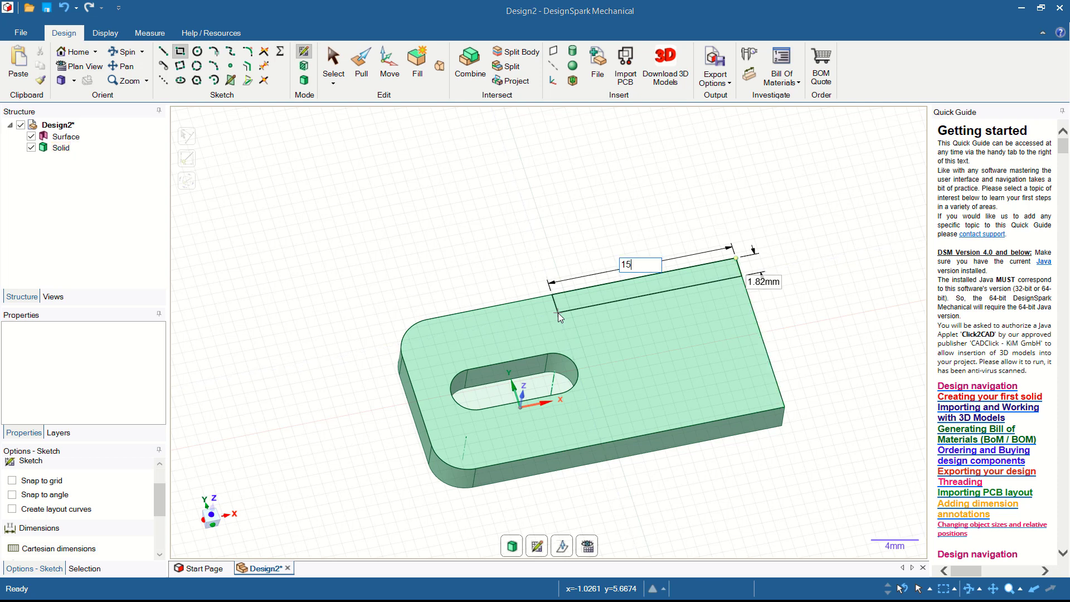
key("Tab")
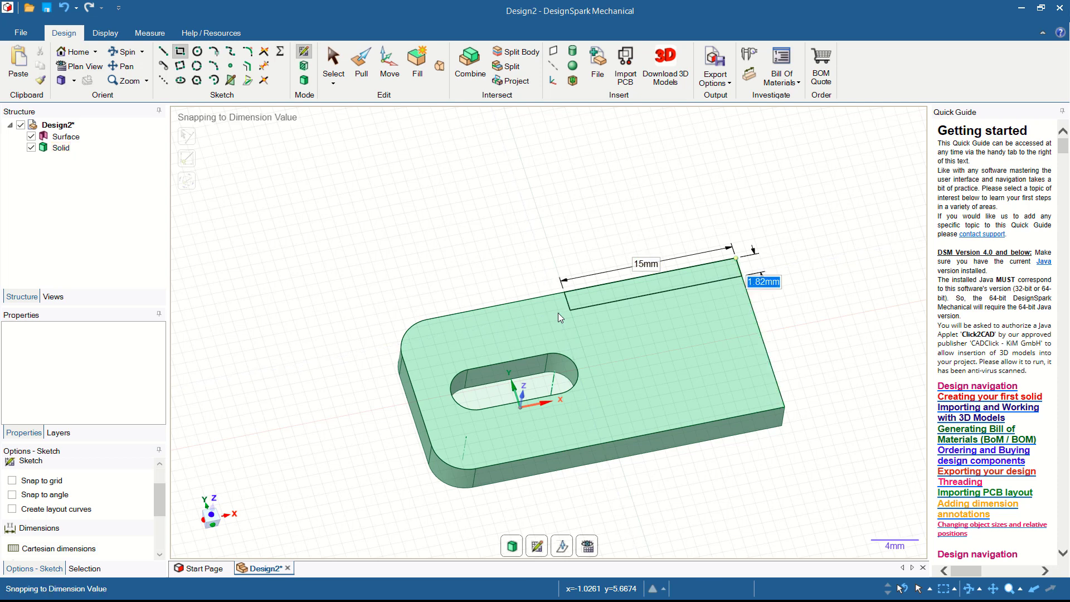
type("3")
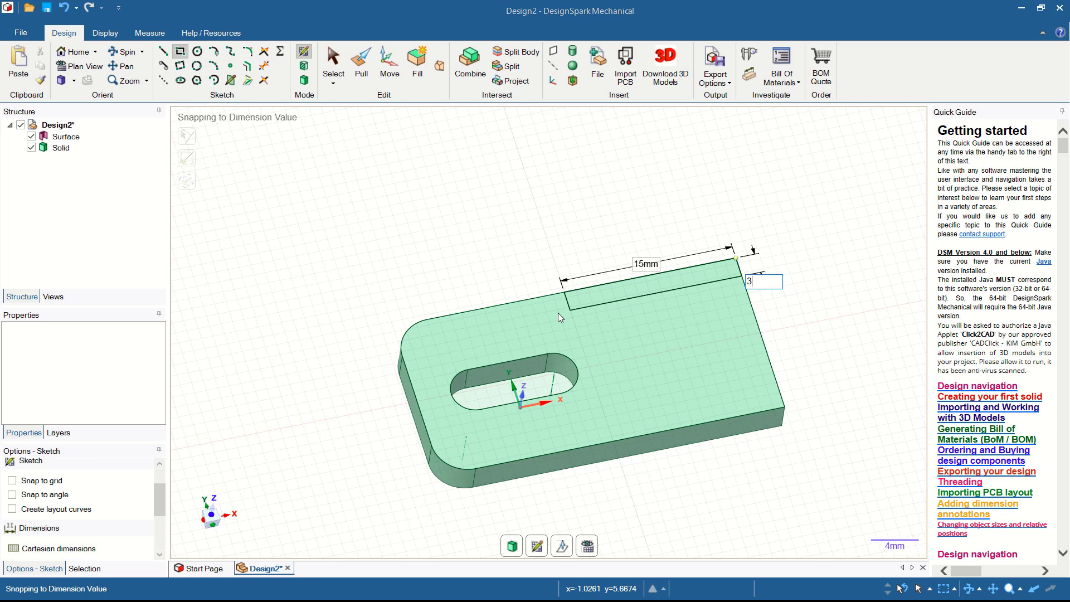
key("Return")
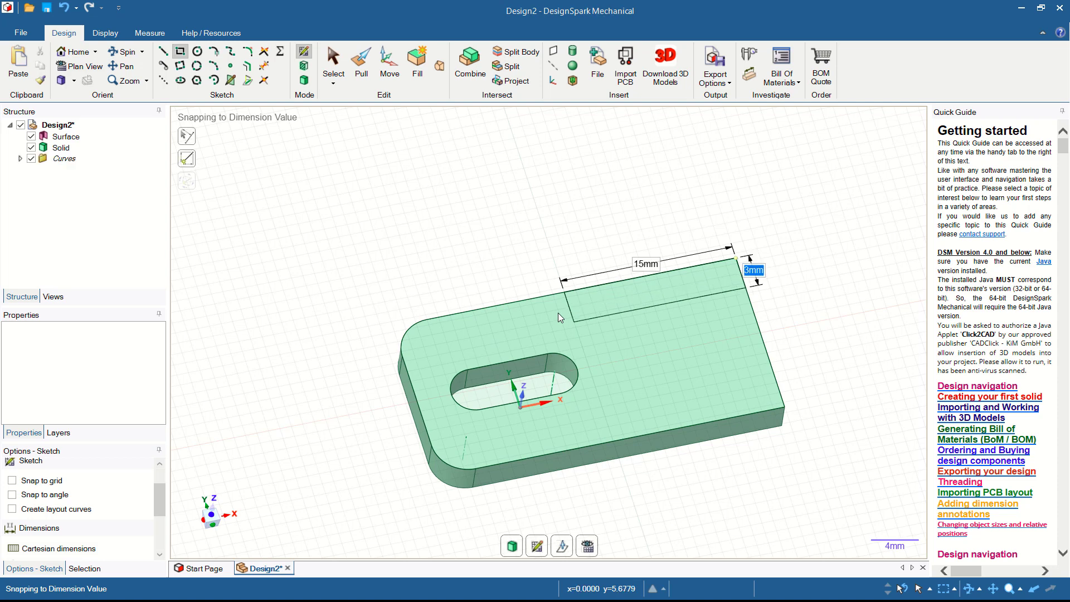
Add a 3 × 12 mm rectangle and trim the dividing line to form an L outline.
left_click(747, 291)
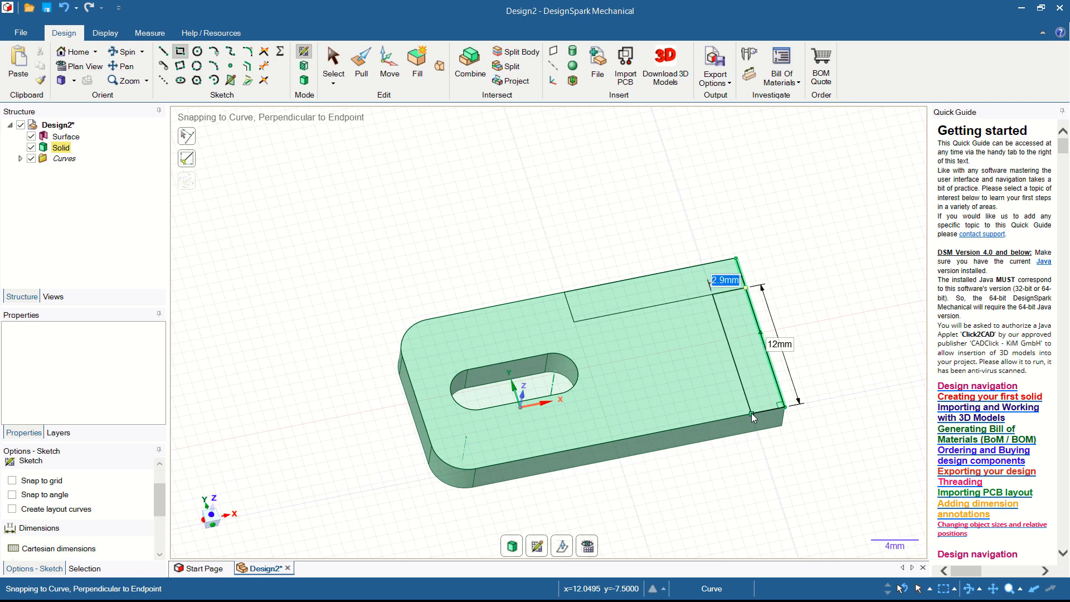
type("3")
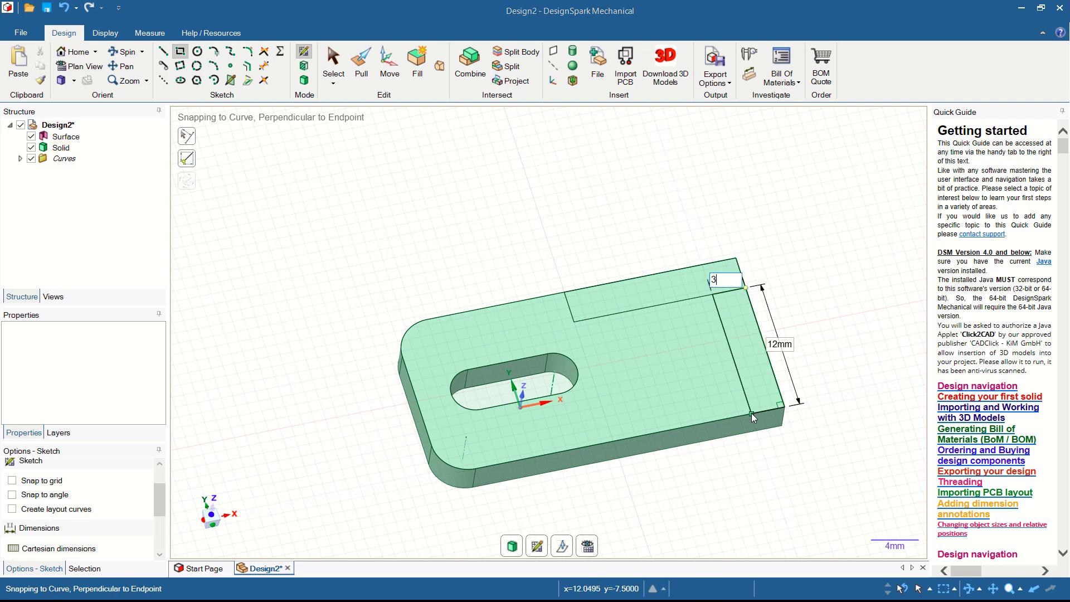
key("Tab")
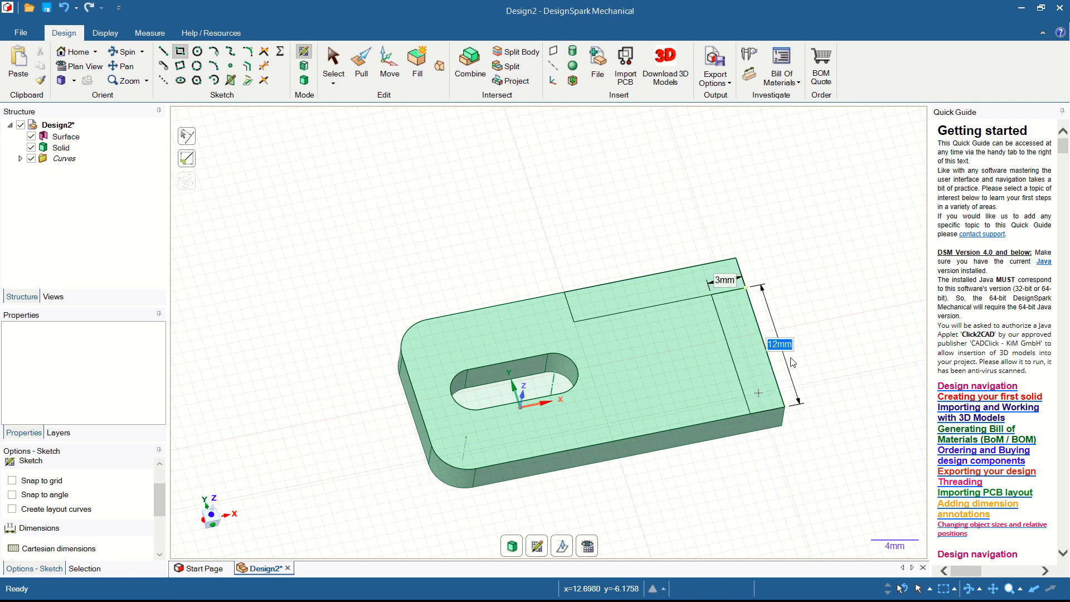
left_click(265, 65)
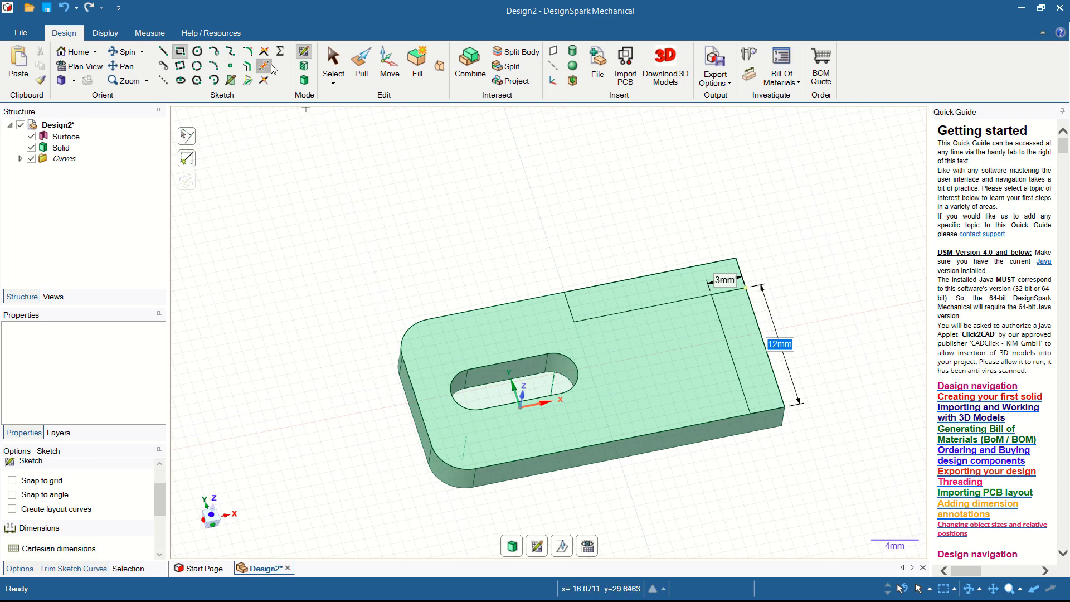
left_click(729, 291)
middle_click_drag(814, 324, 817, 306)
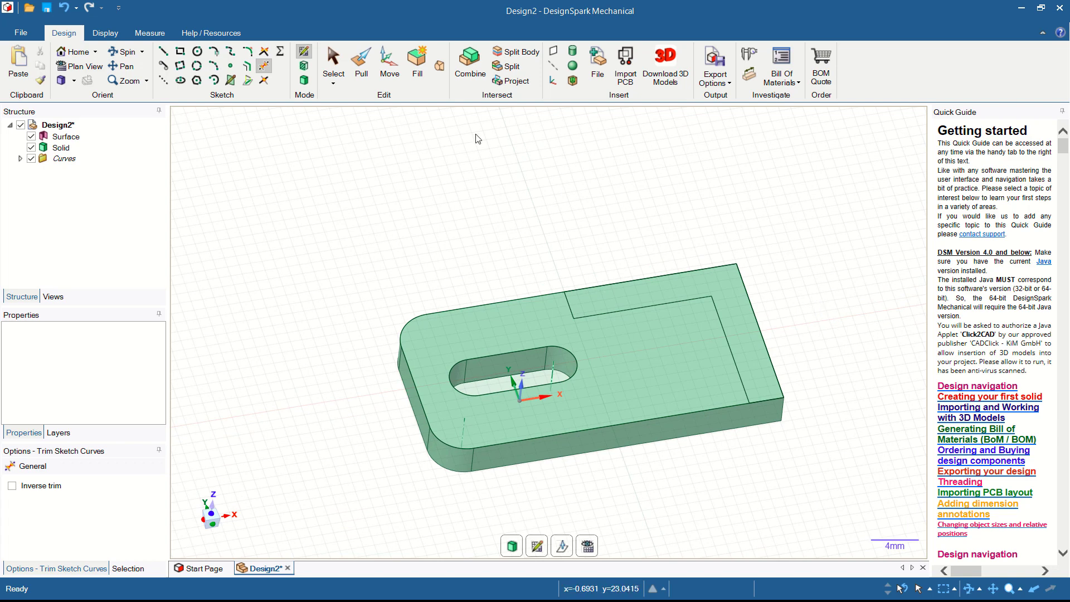
left_click(356, 68)
Pull the L-shaped face up 10 mm into an upright wall, then return to the home view.
left_click(761, 361)
left_click_drag(761, 362, 766, 266)
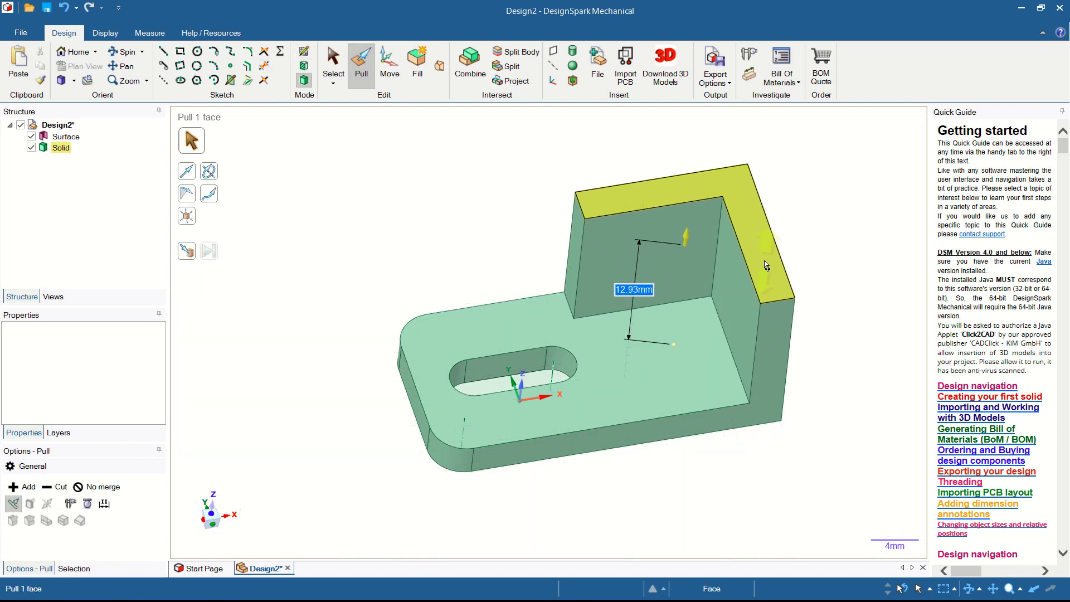
type("10")
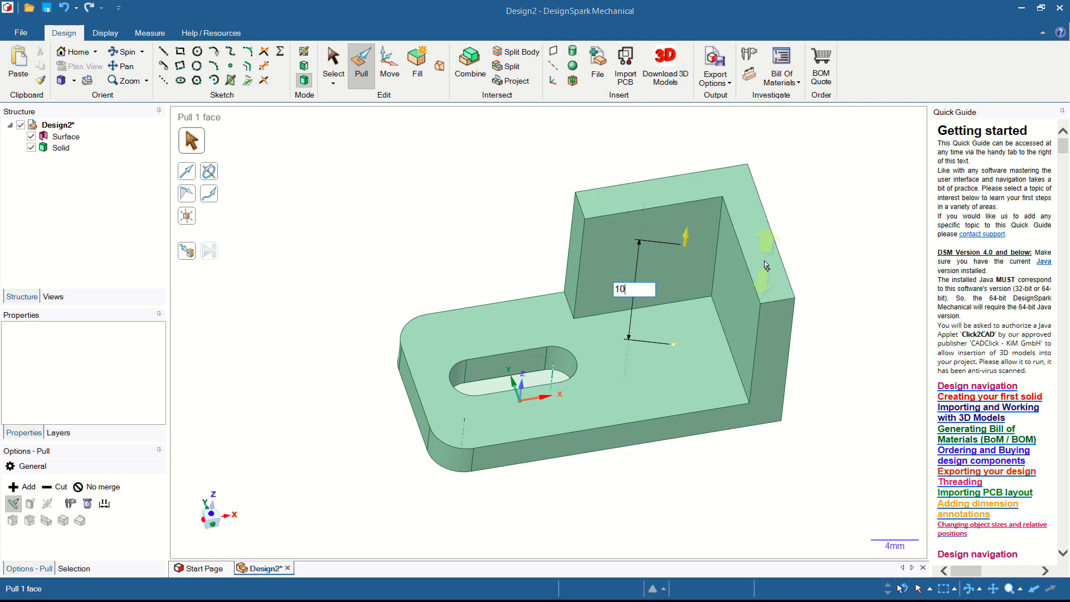
key("Return")
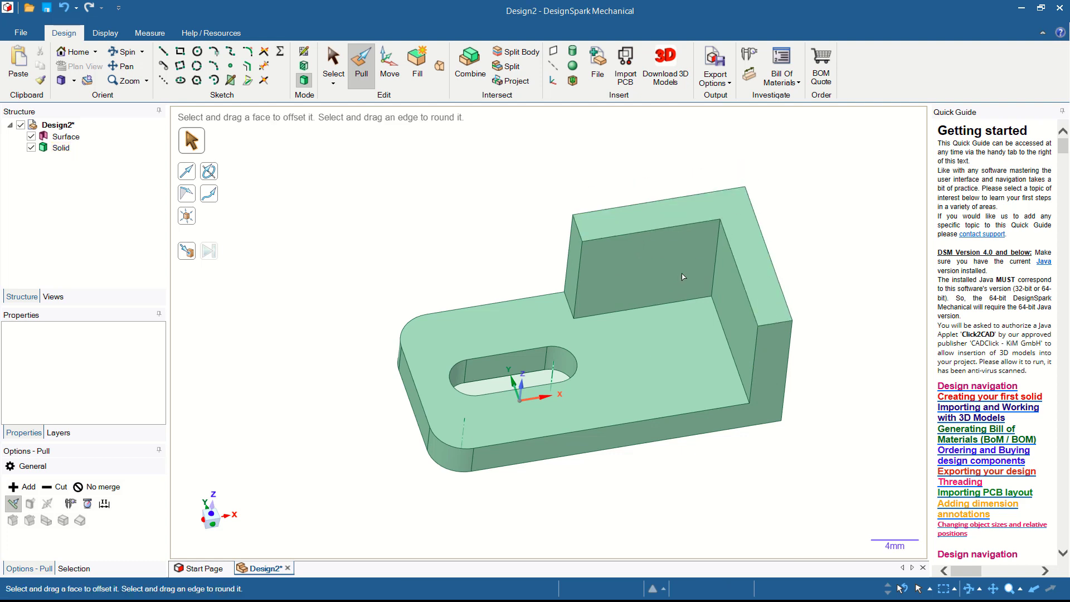
middle_click_drag(767, 268, 819, 322)
key("h")
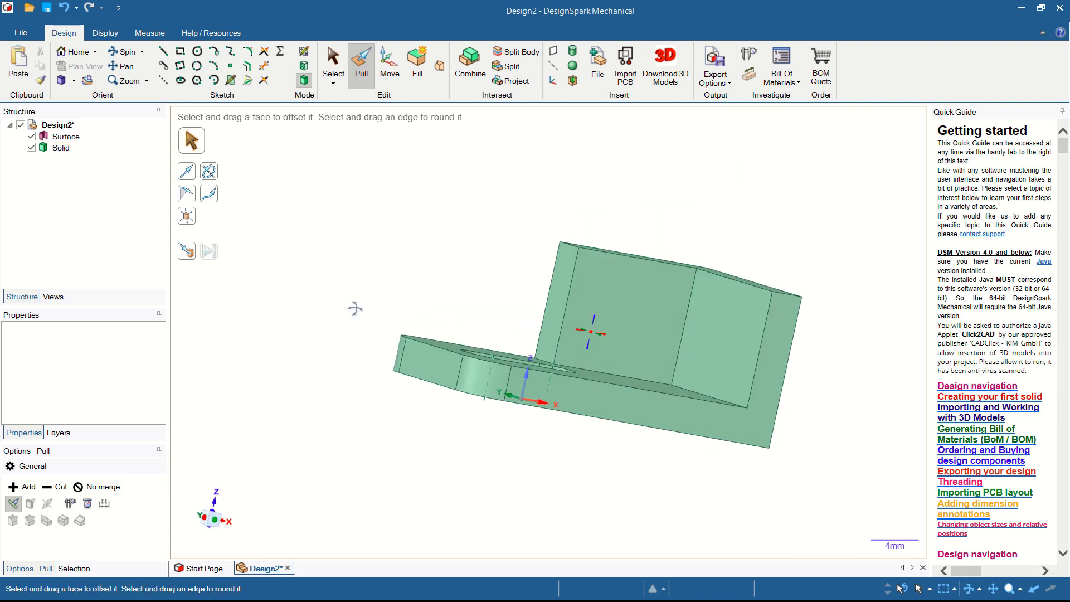
left_click(593, 334)
key("Escape")
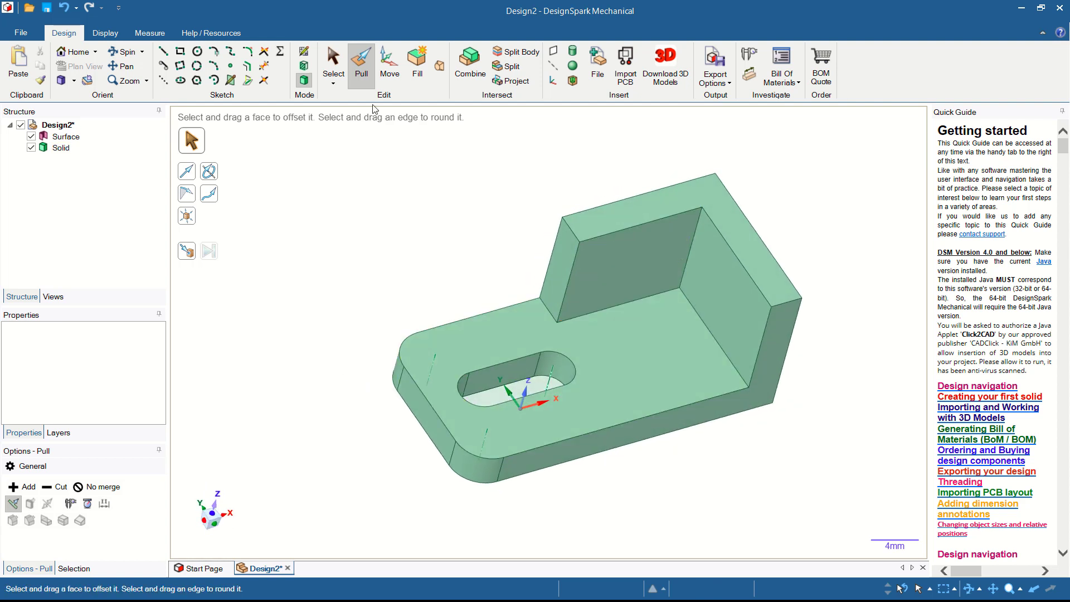
Chamfer the wall's outer vertical corner edge by 10 mm.
left_click(789, 304)
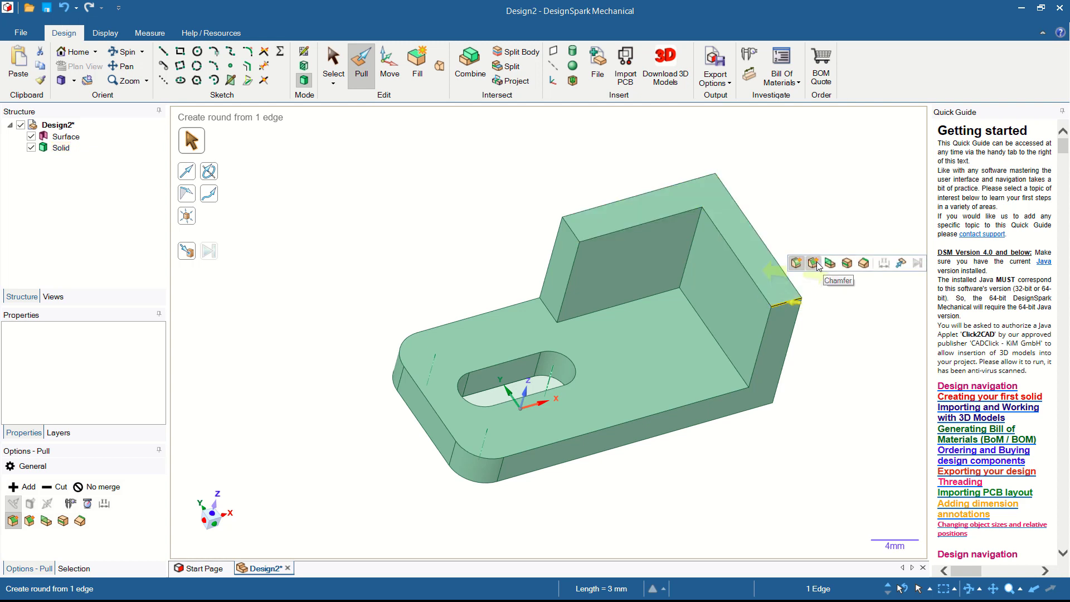
left_click(817, 263)
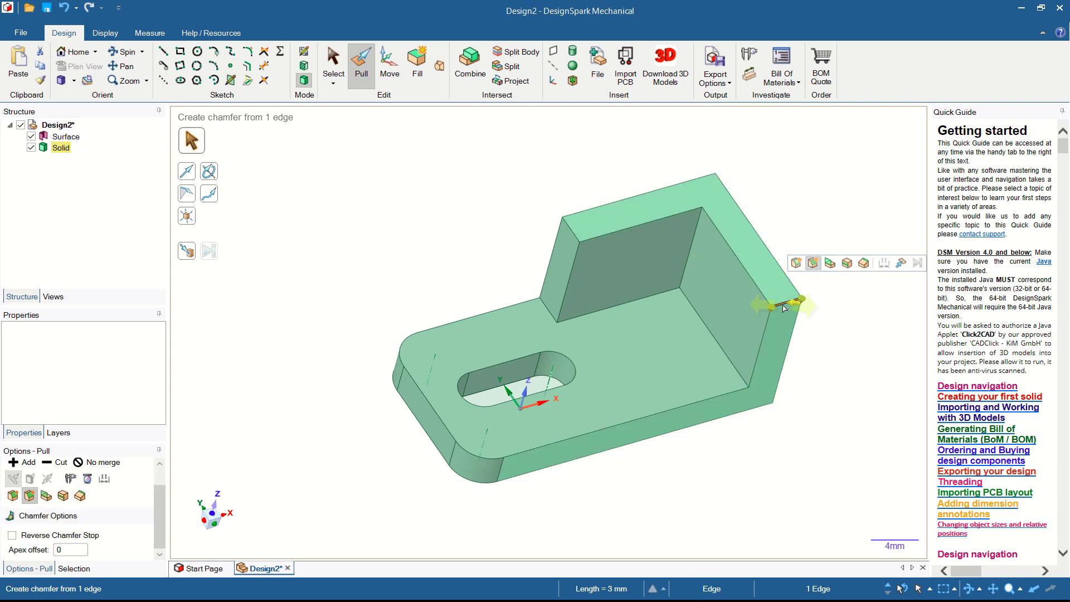
left_click_drag(784, 308, 622, 197)
type("10")
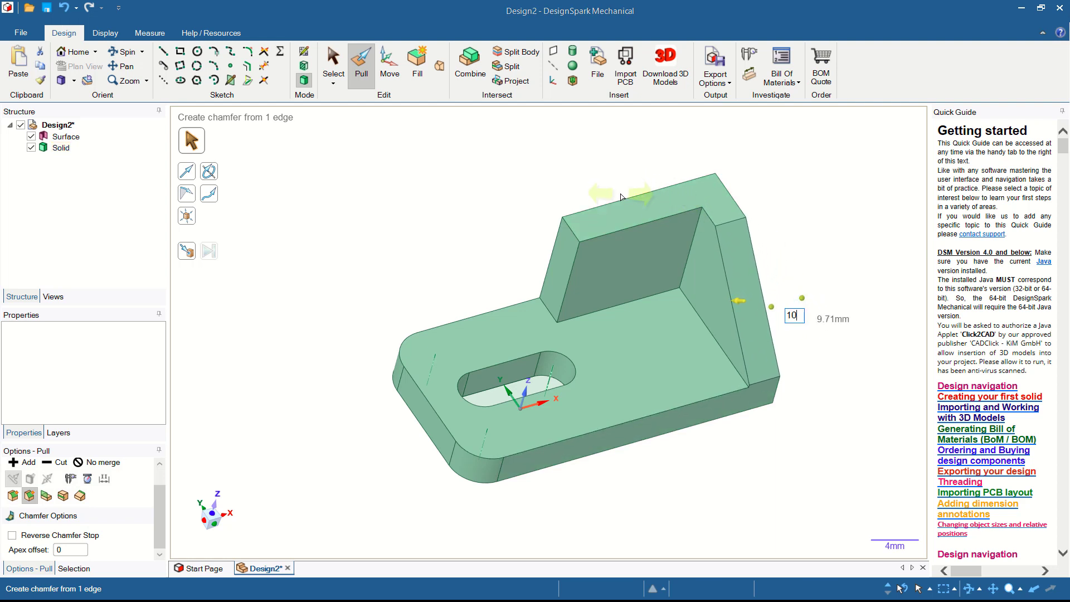
key("Return")
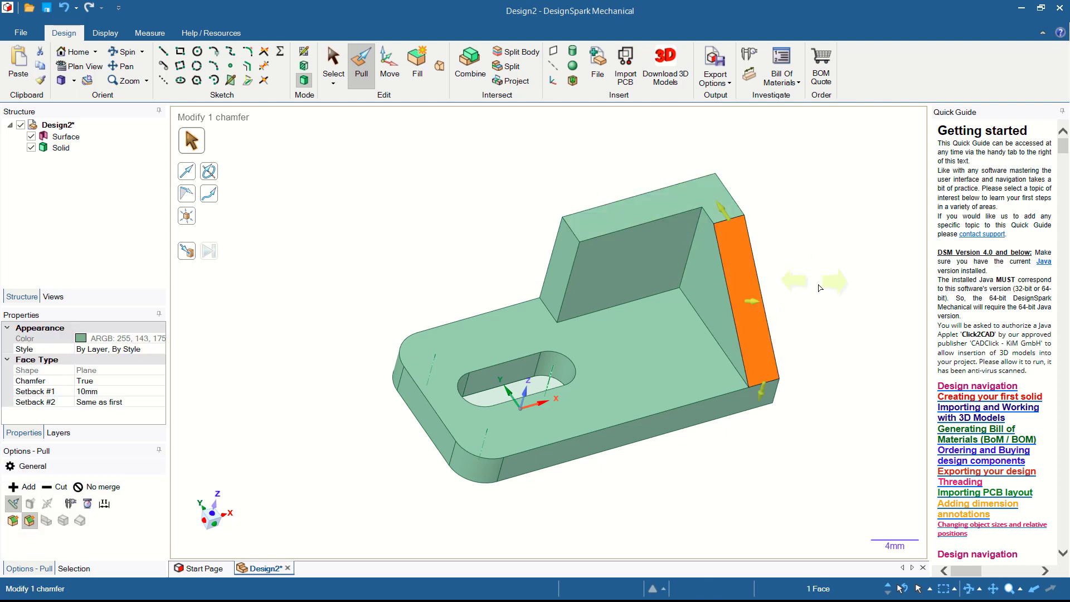
middle_click_drag(825, 279, 810, 234)
mouse_move(786, 303)
middle_mouse_down()
mouse_move(877, 246)
mouse_move(843, 301)
mouse_move(795, 293)
middle_mouse_up()
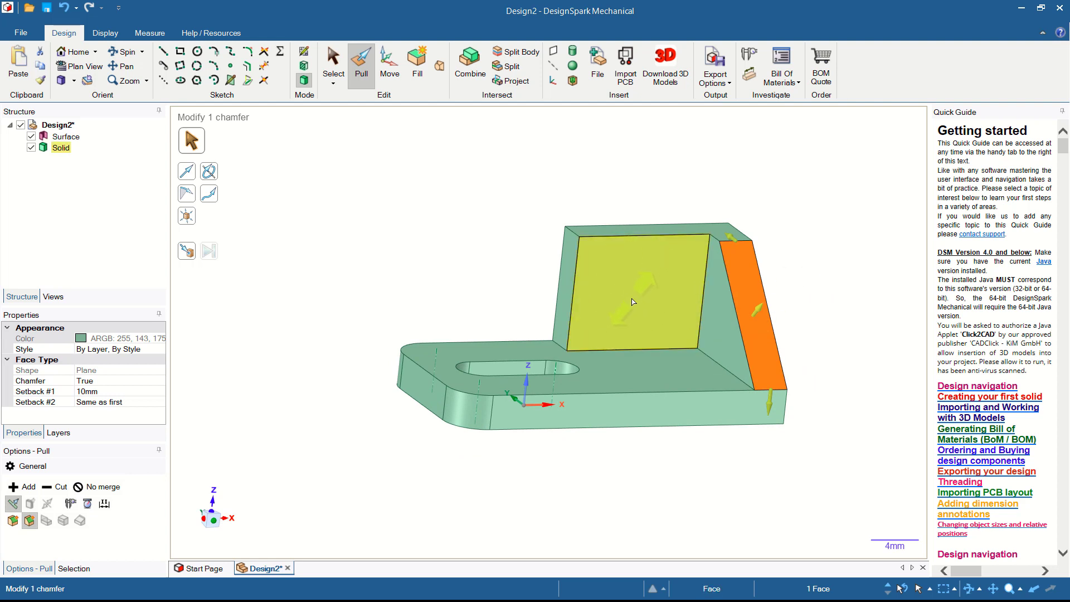
Leave sketch mode and select the upright wall's front face.
left_click(197, 52)
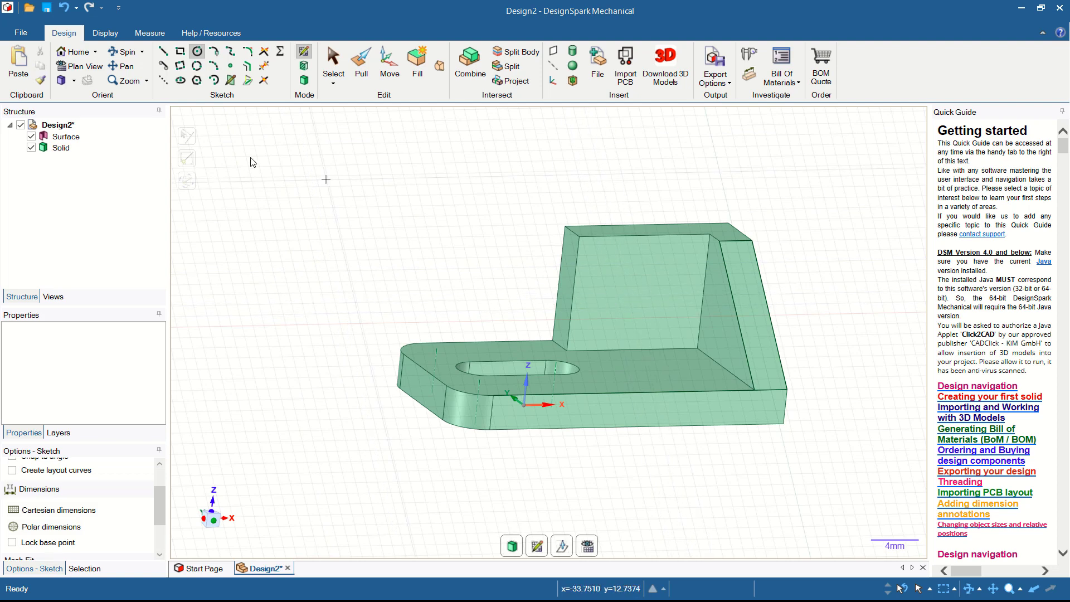
left_click(333, 58)
key("d")
left_click(629, 303)
left_click(652, 291)
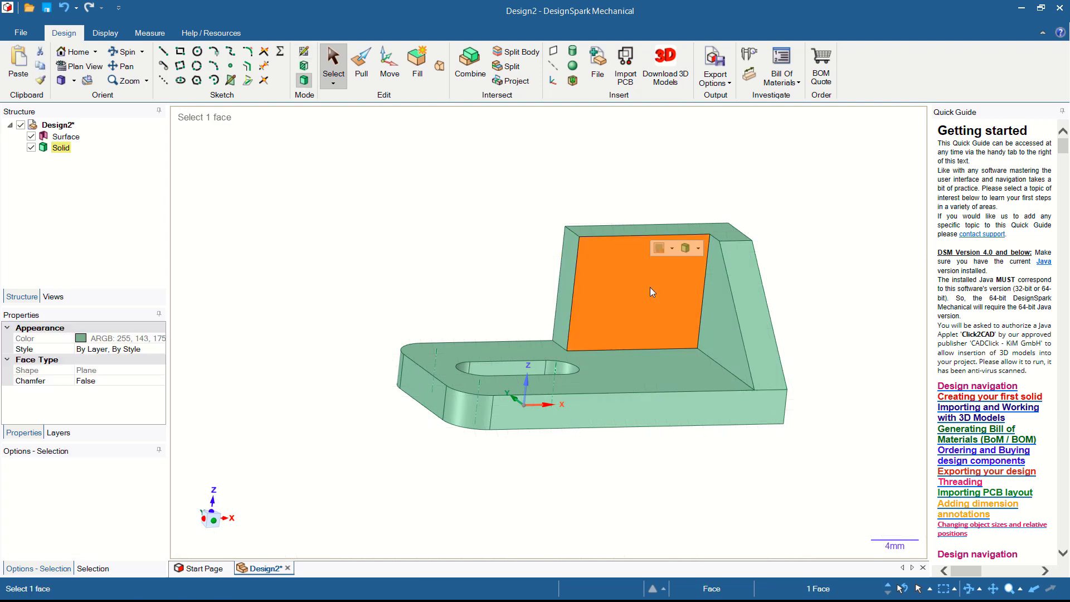
Sketch a 7 mm circle centred 5 mm below the top edge midpoint.
left_click(198, 52)
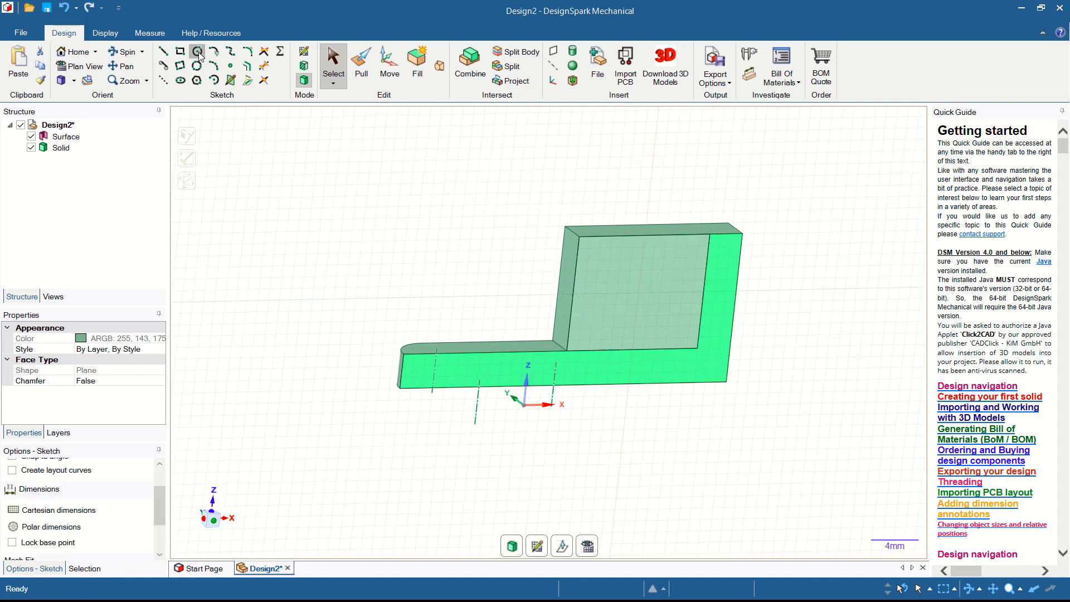
scroll(686, 257, "up", 2)
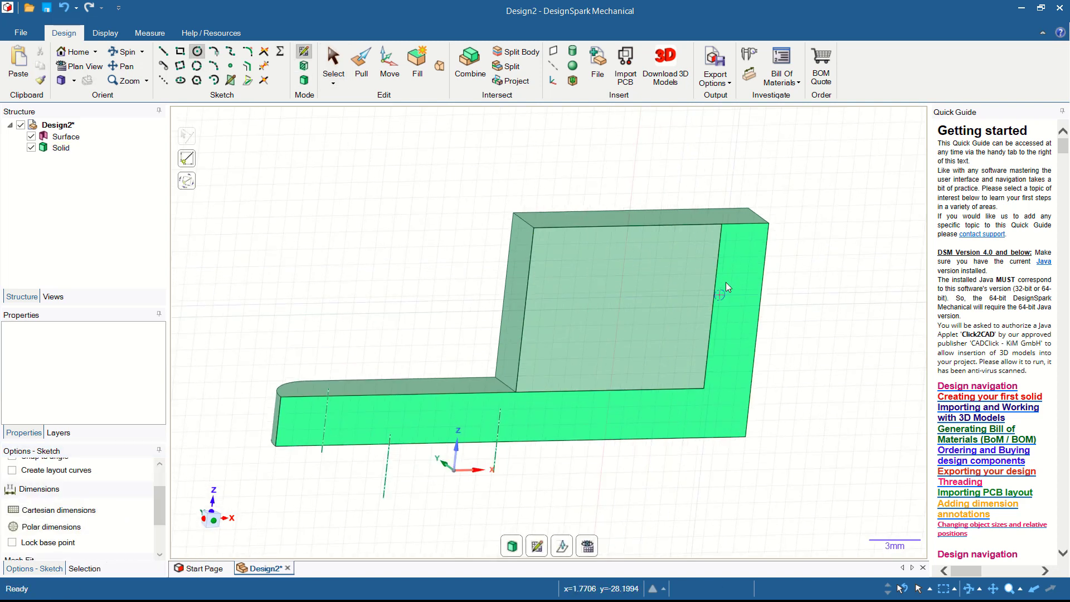
left_click(628, 225)
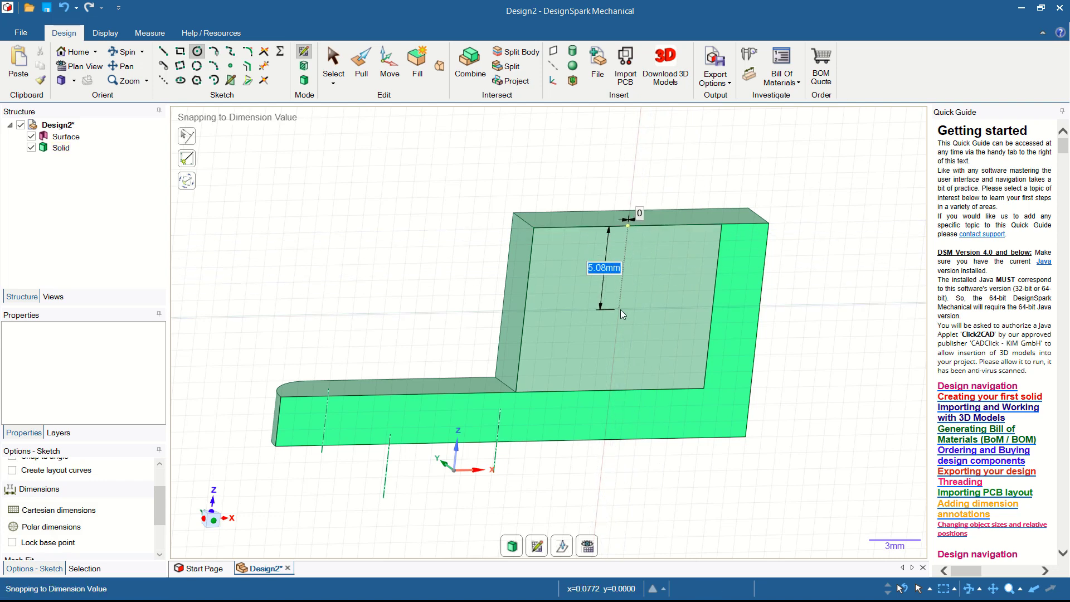
type("5")
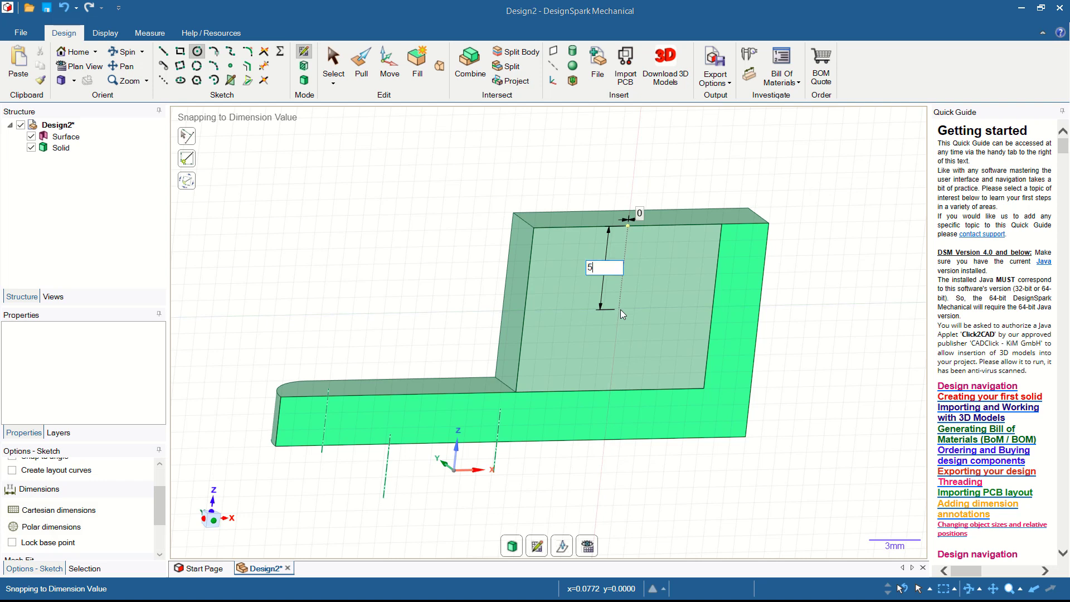
key("Return")
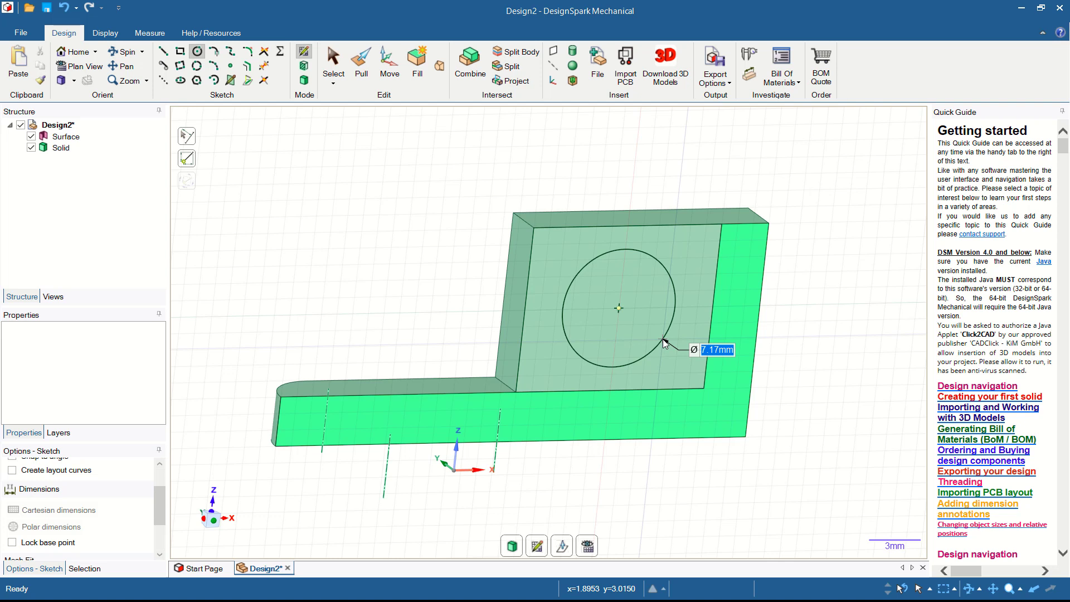
type("7")
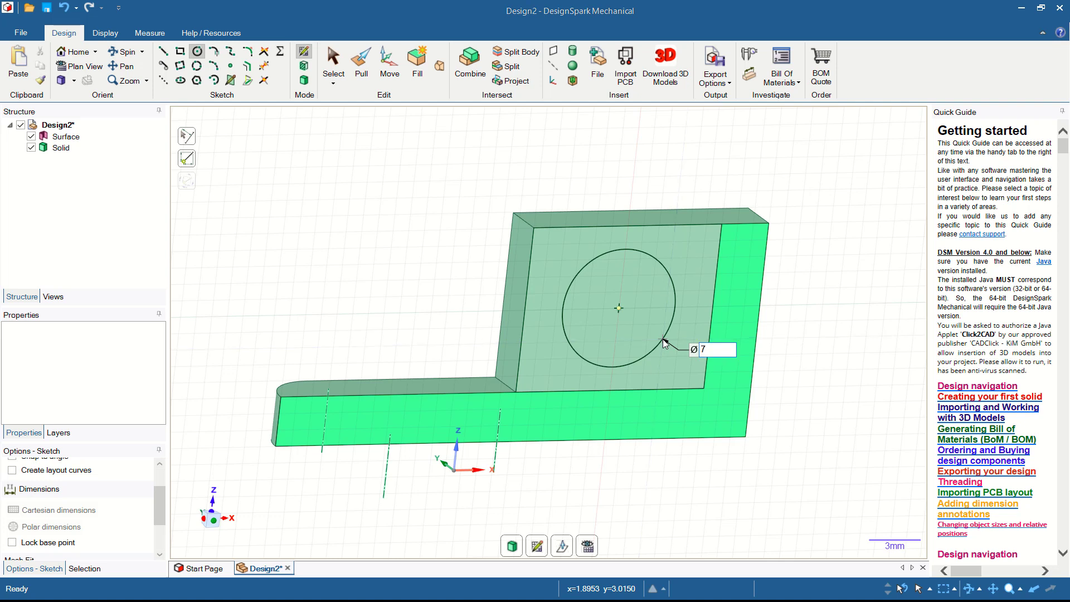
key("Return")
Pull the circle through the upright wall to cut a round hole.
left_click(359, 56)
left_click(645, 330)
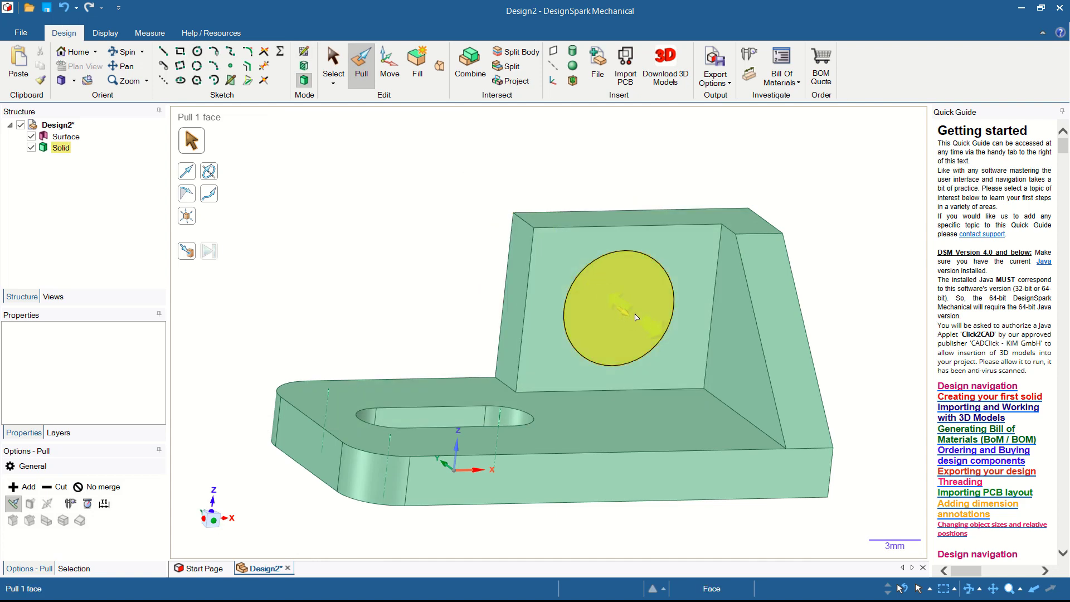
left_click_drag(637, 318, 539, 270)
left_click(530, 262)
left_click(640, 302)
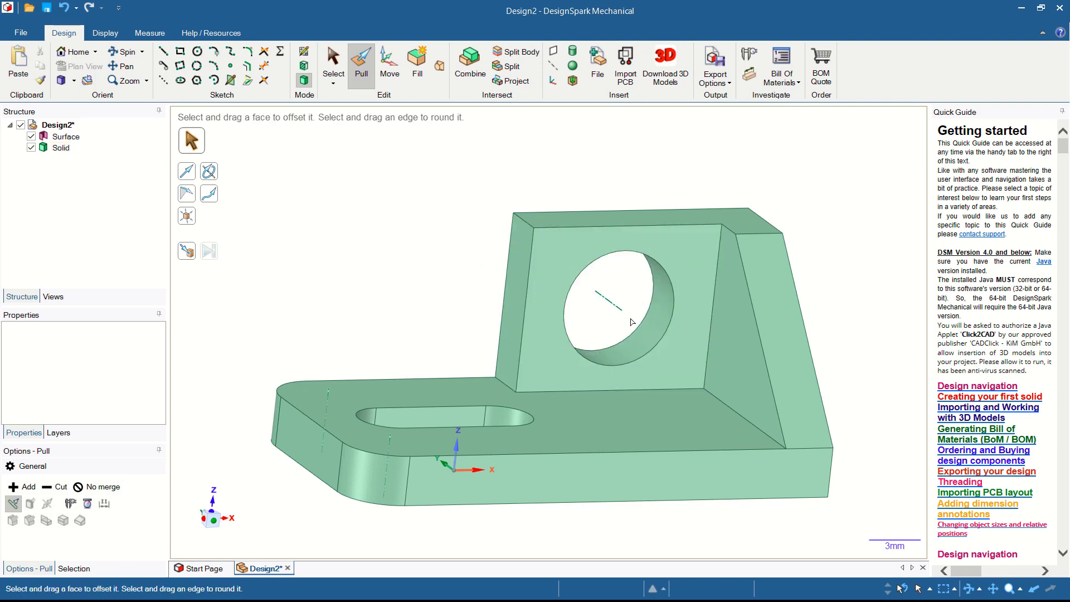
Round the upright's top-left edge with a 5 mm radius.
middle_click_drag(631, 321, 524, 226)
left_click(522, 229)
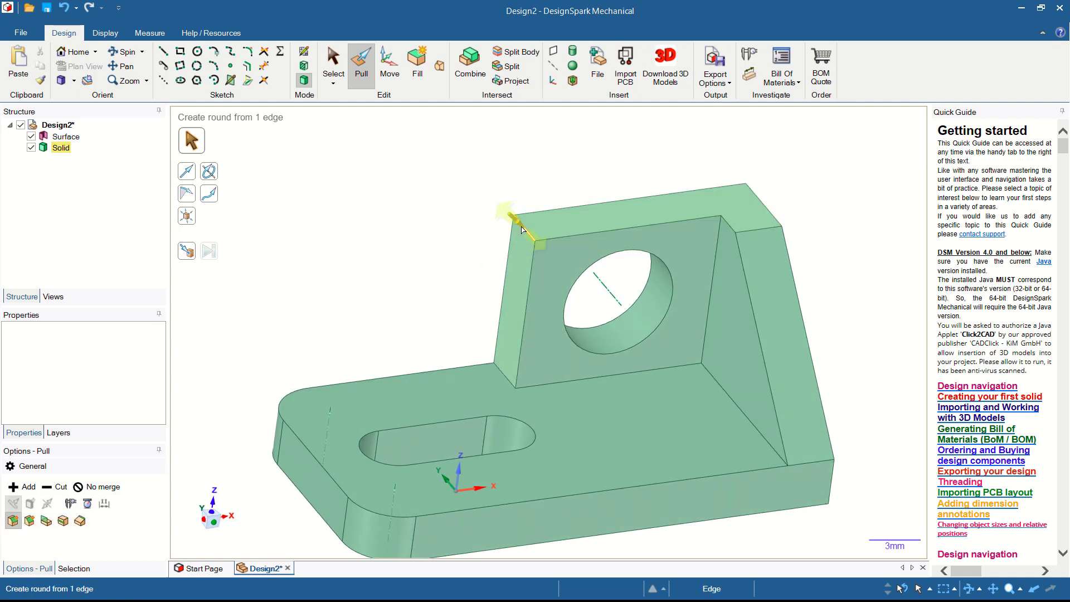
left_click(527, 230)
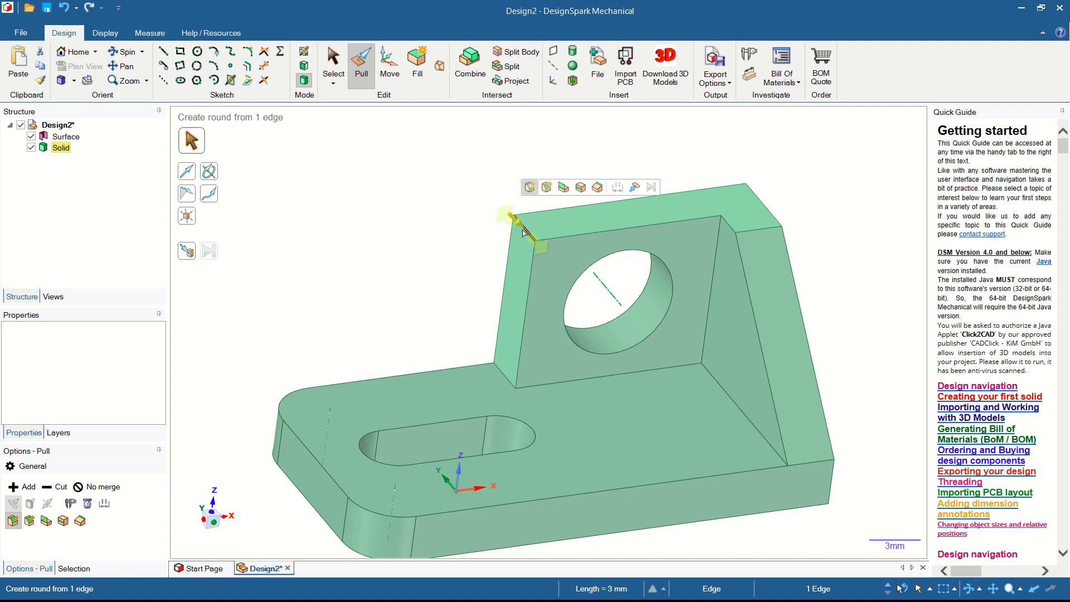
left_click(530, 192)
left_click_drag(527, 233, 856, 159)
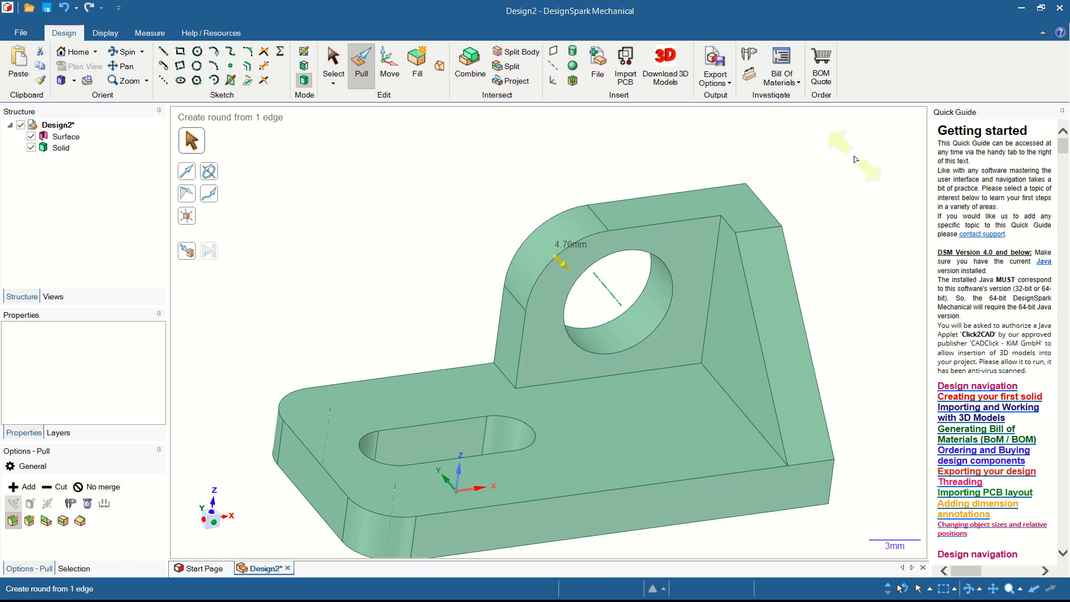
type("5")
key("Return")
middle_click_drag(808, 252, 490, 246)
key("Escape")
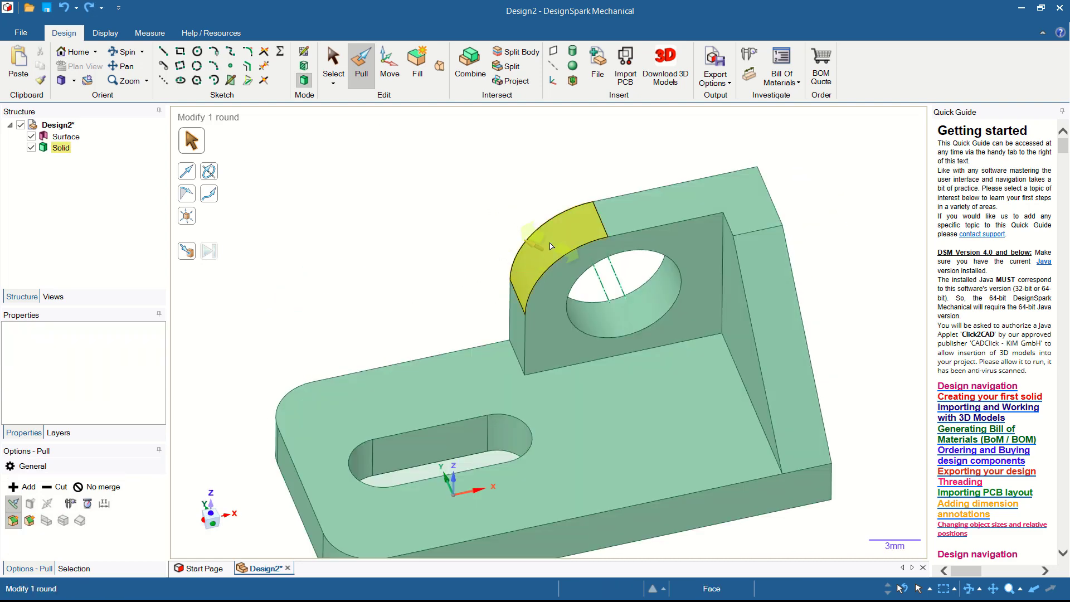
Shell the bracket to 1 mm walls, removing the base top and upright front faces.
left_click(439, 405)
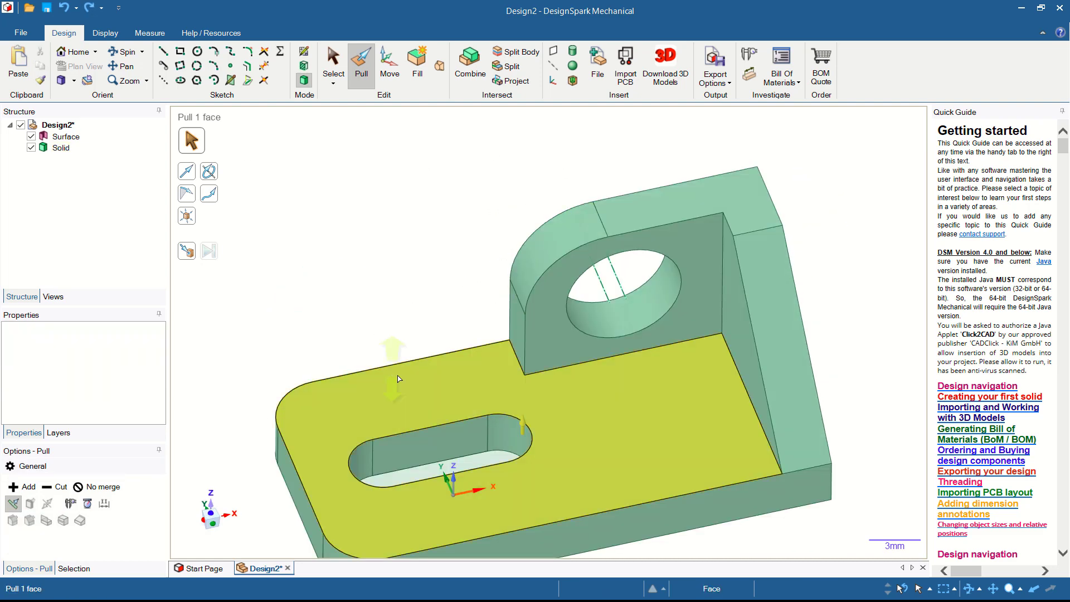
key("Escape")
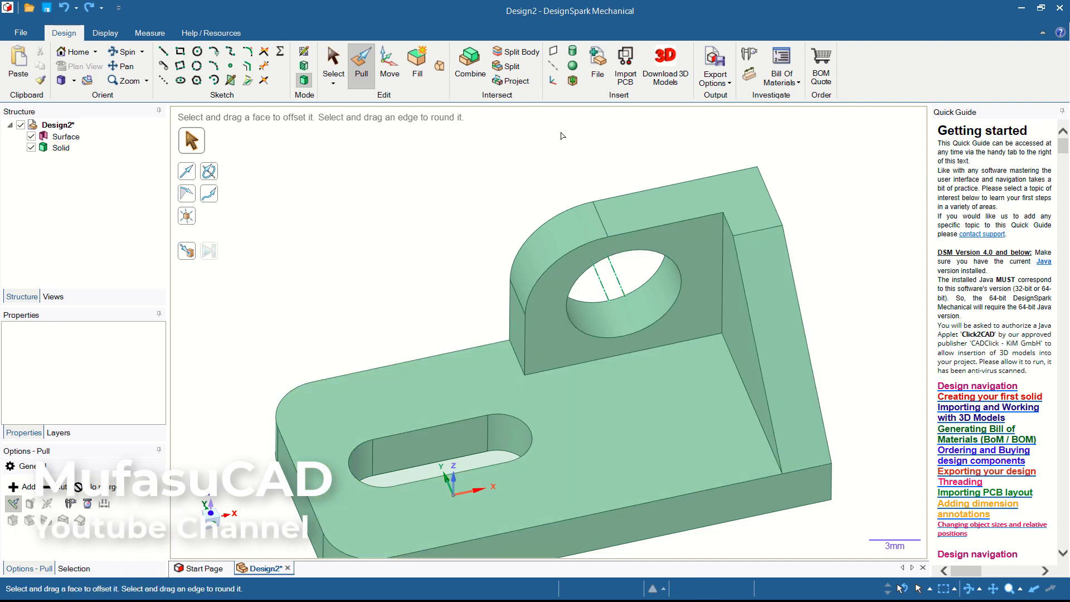
left_click(573, 81)
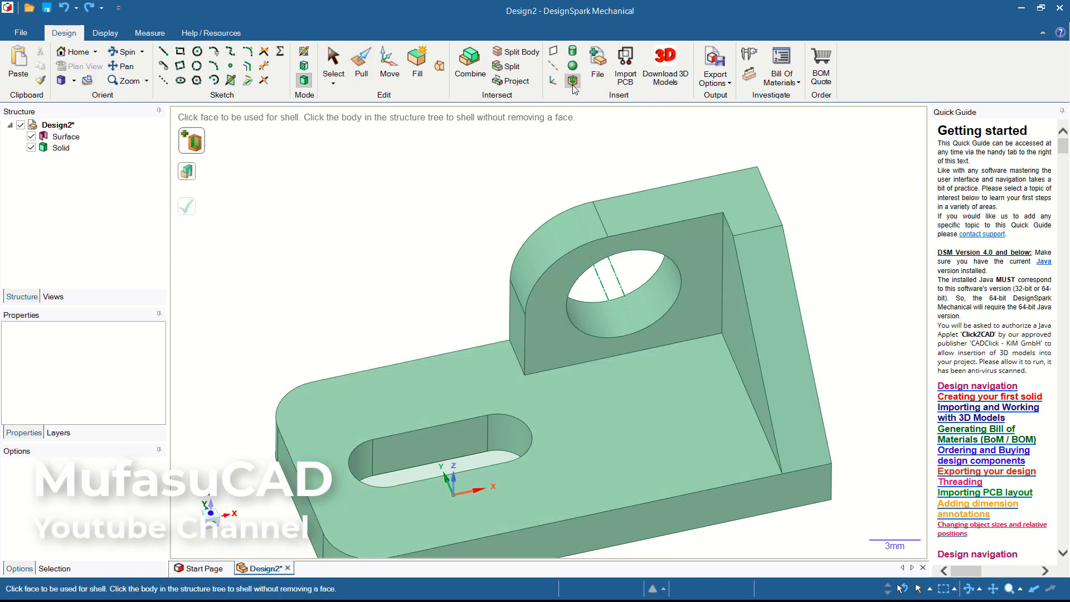
left_click(619, 439)
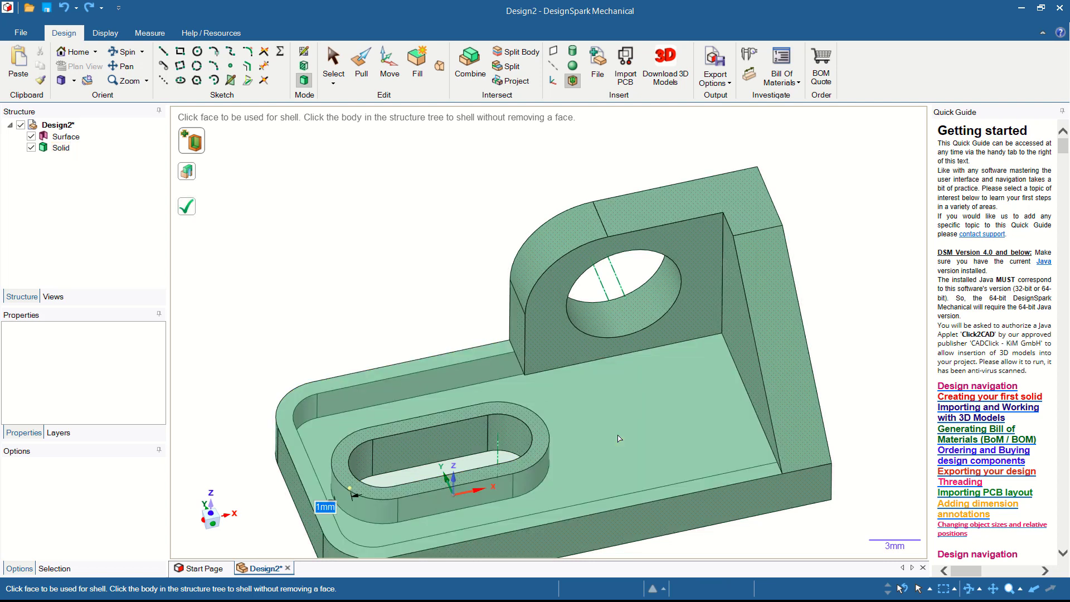
left_click(710, 317)
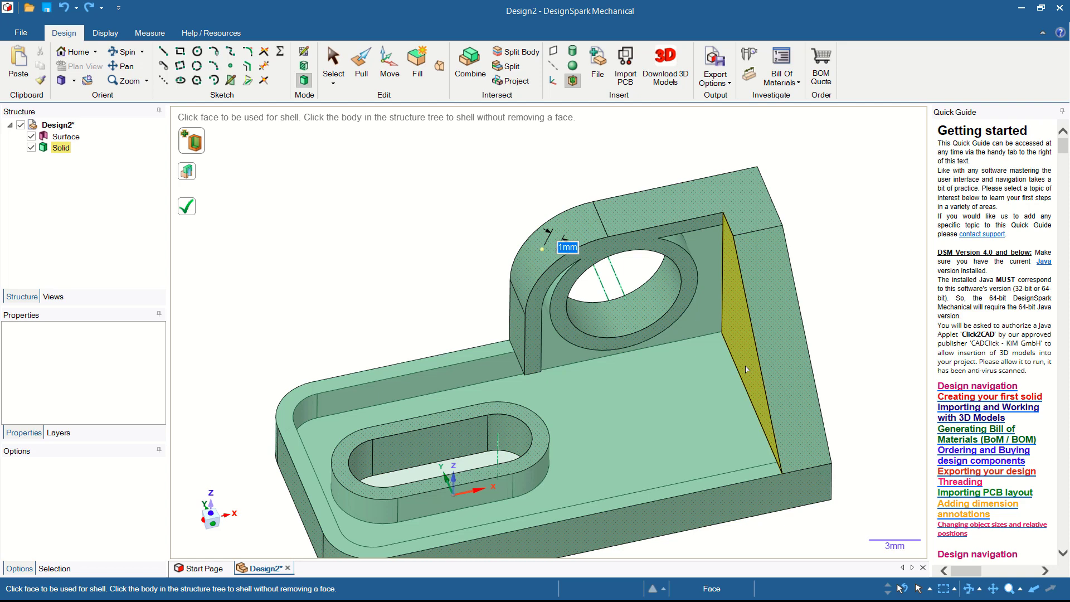
mouse_move(711, 471)
middle_mouse_down()
mouse_move(701, 386)
mouse_move(594, 522)
middle_mouse_up()
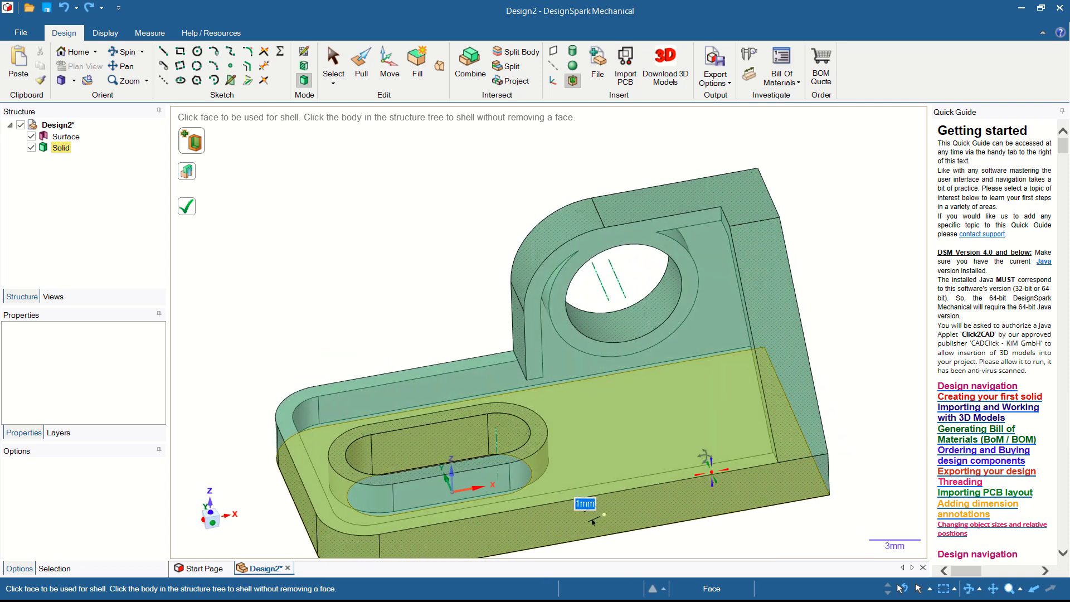
scroll(852, 338, "down", 1)
scroll(851, 337, "up", 2)
scroll(850, 338, "down", 2)
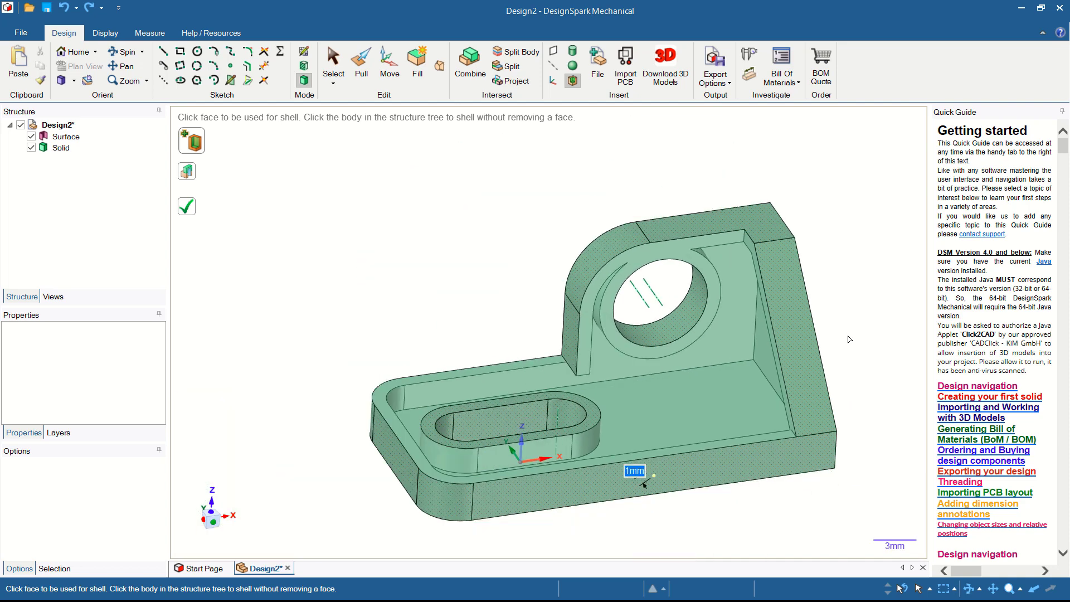
scroll(859, 355, "down", 1)
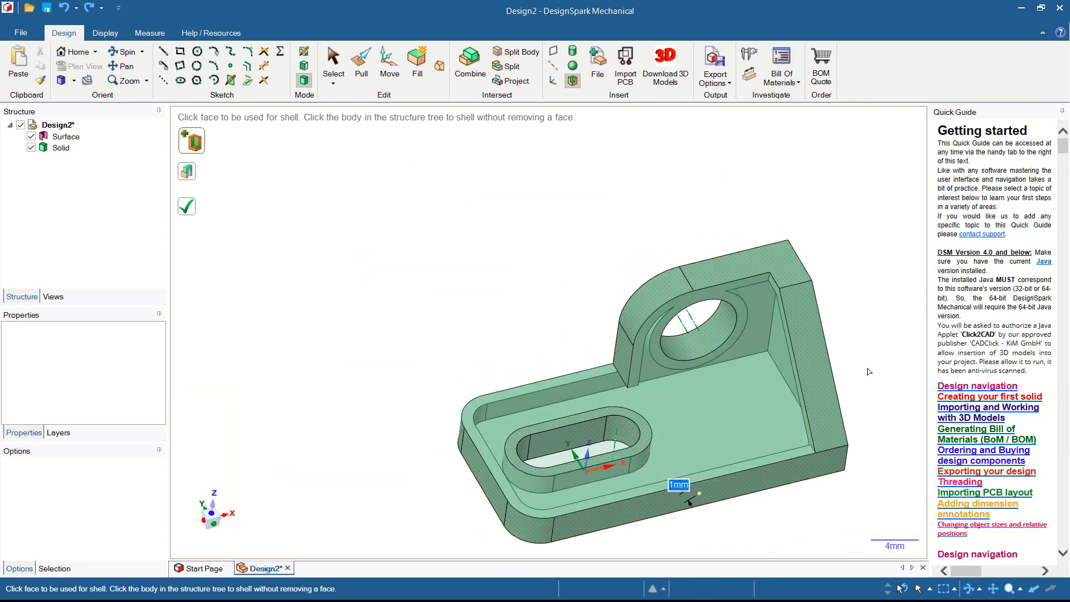
middle_click_drag(868, 372, 788, 291, "shift")
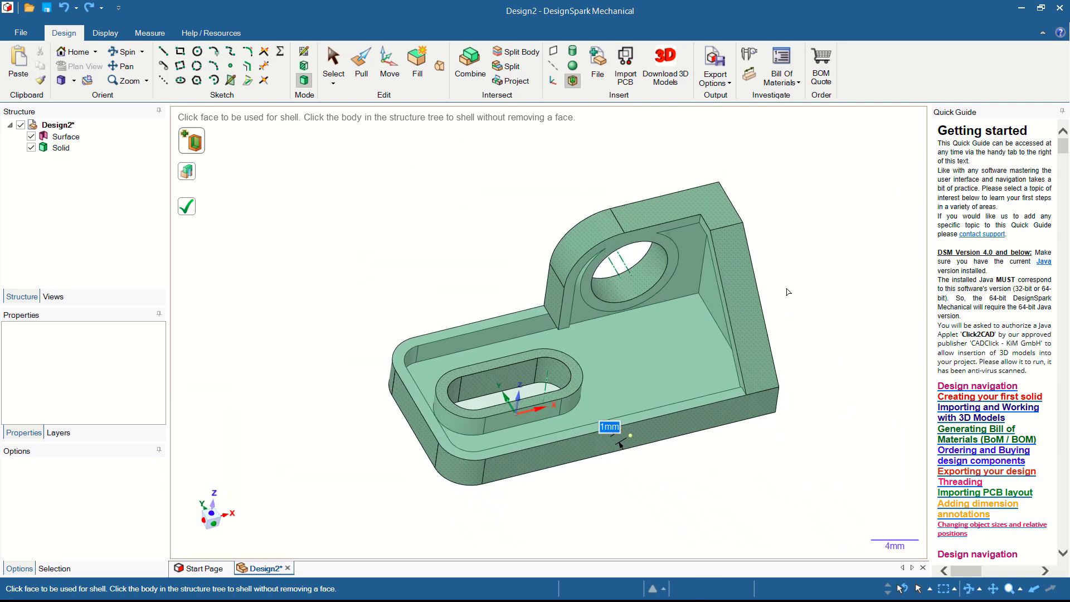